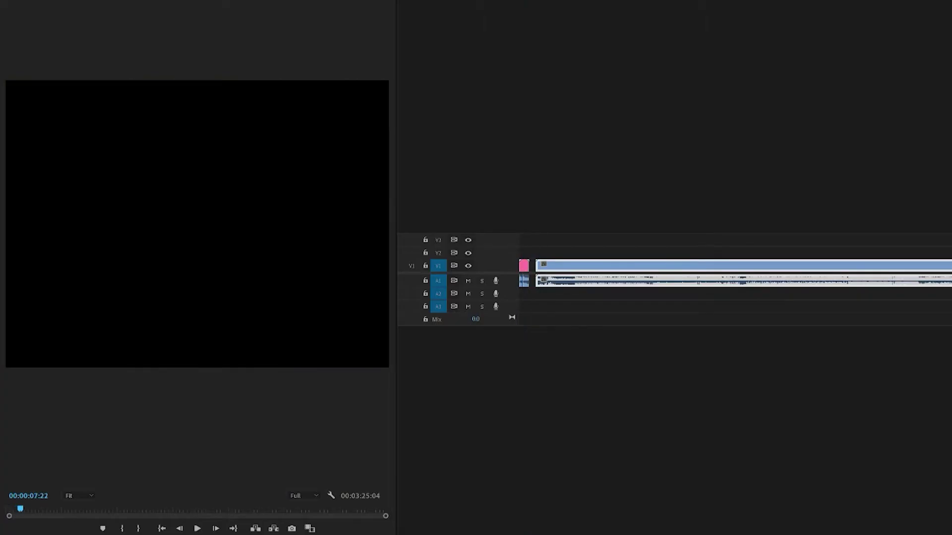
left_click_drag(626, 1, 791, 2)
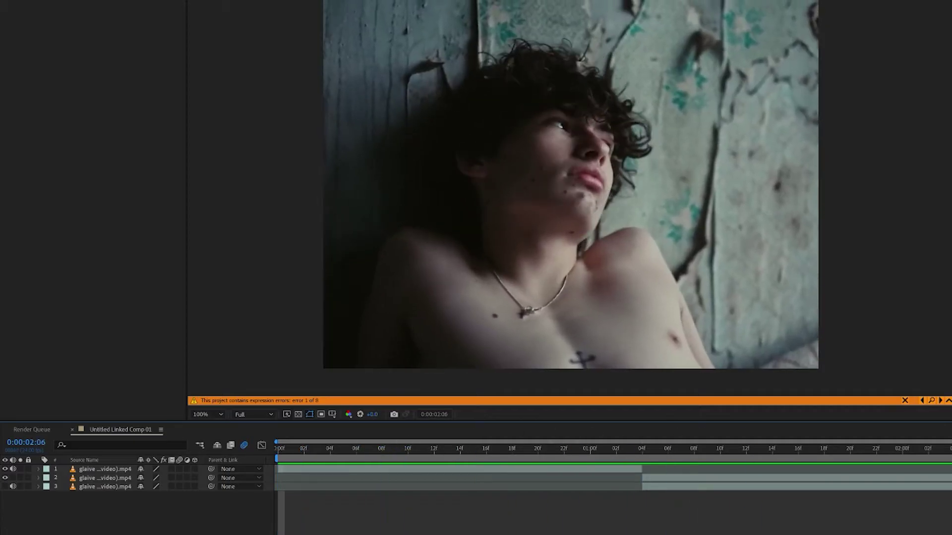
left_click_drag(949, 448, 493, 420)
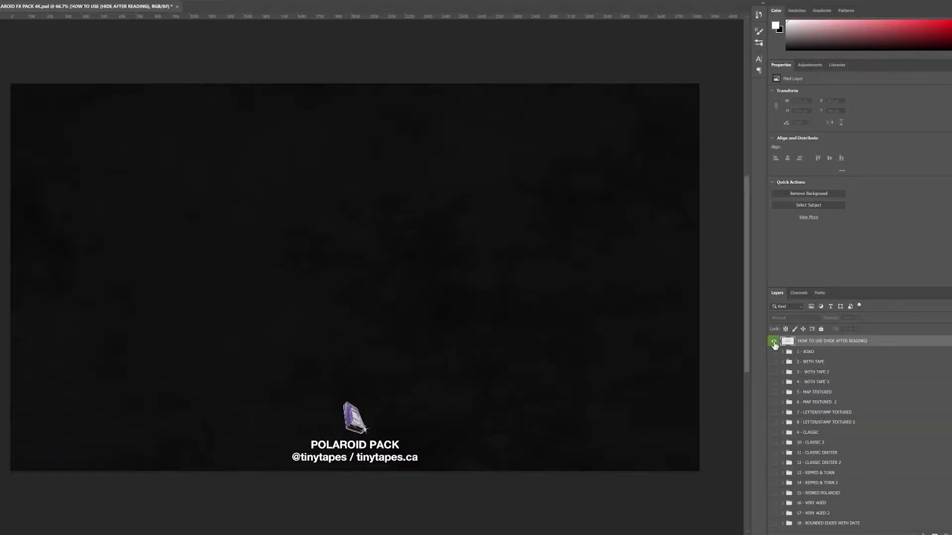
Review the polaroid pack's how-to-use layer, preview the "2 - WITH TAPE" and "7 - LETTER/STAMP TEXTURED" designs, and inspect the latter's texture layers.
left_click(774, 342)
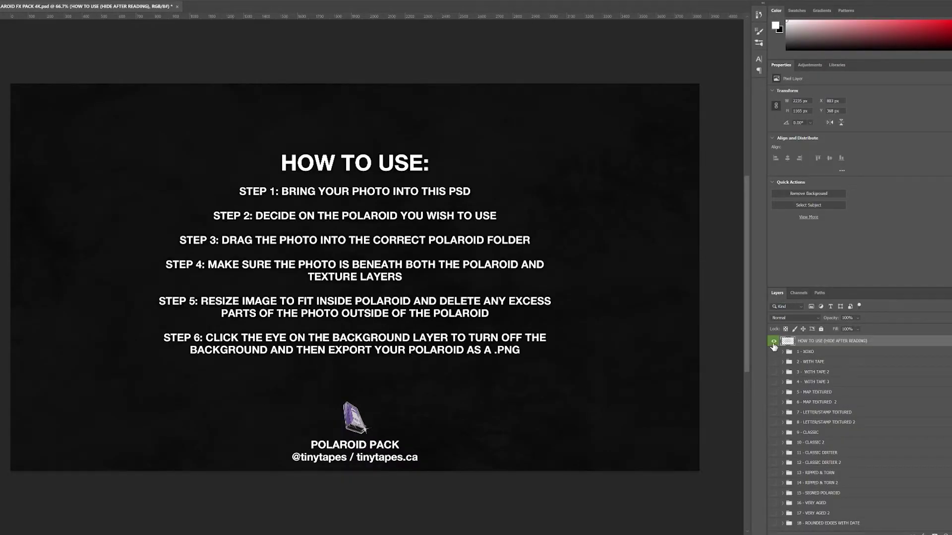
left_click(773, 342)
left_click(773, 363)
left_click(773, 363)
left_click(774, 412)
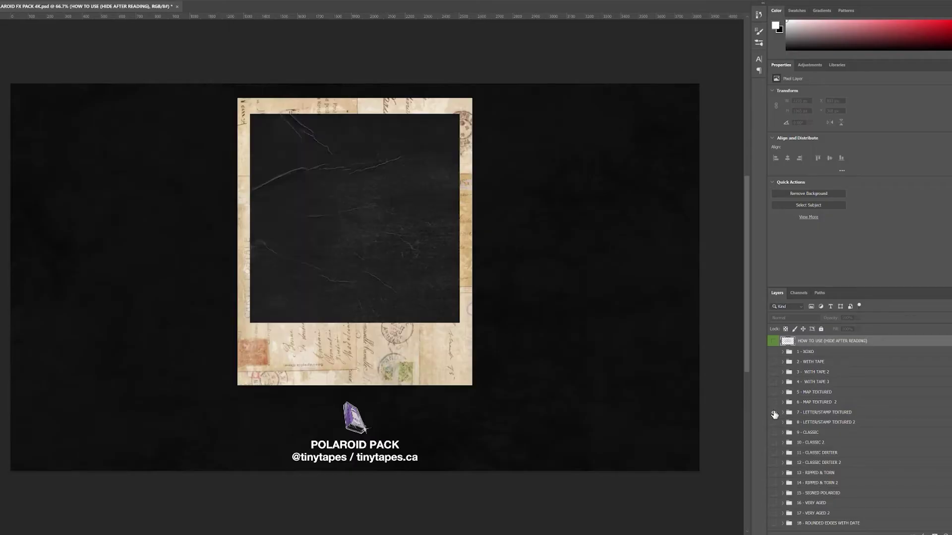
left_click(774, 412)
left_click(774, 413)
left_click(782, 412)
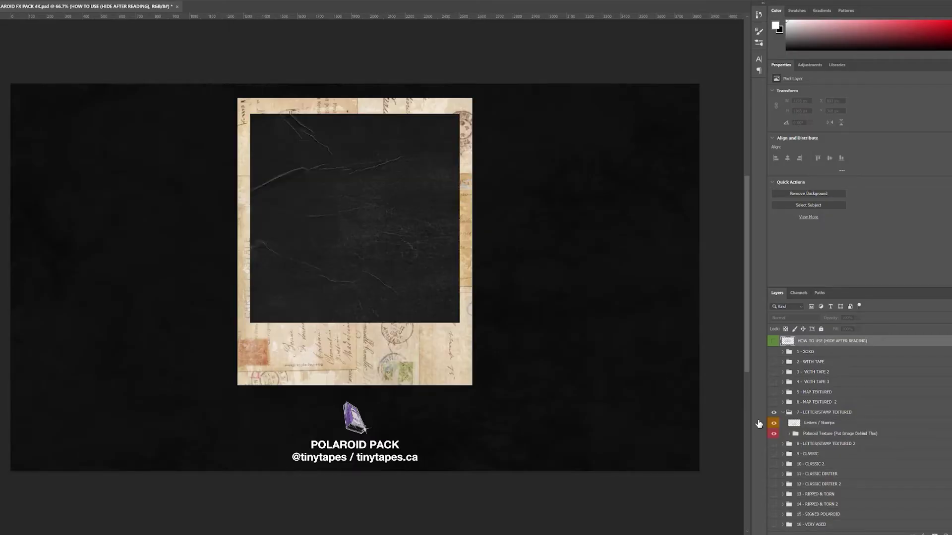
left_click(367, 231)
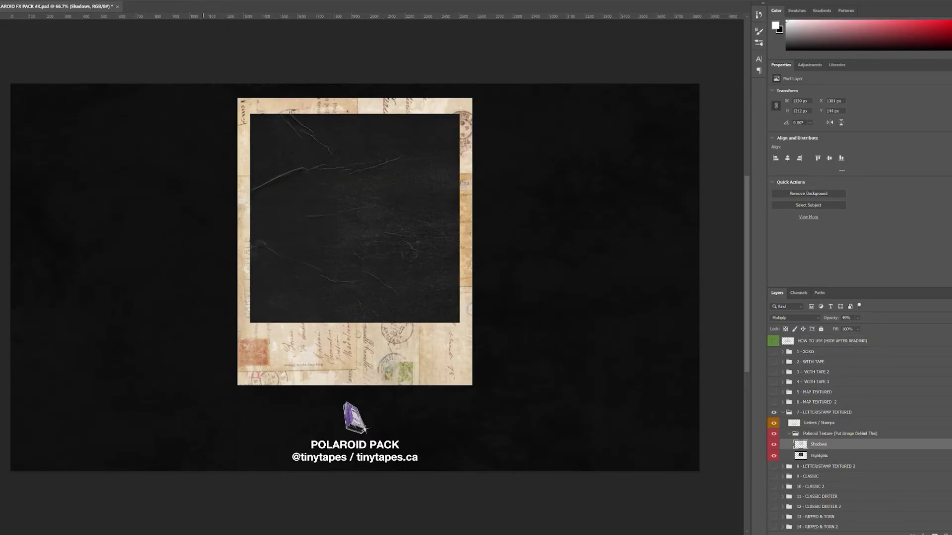
Add CLASSIC 2.png from the 4K polaroid folder above the clips in After Effects' Untitled Linked Comp 01 and scale it to 48%.
mouse_move(105, 533)
left_click(68, 521)
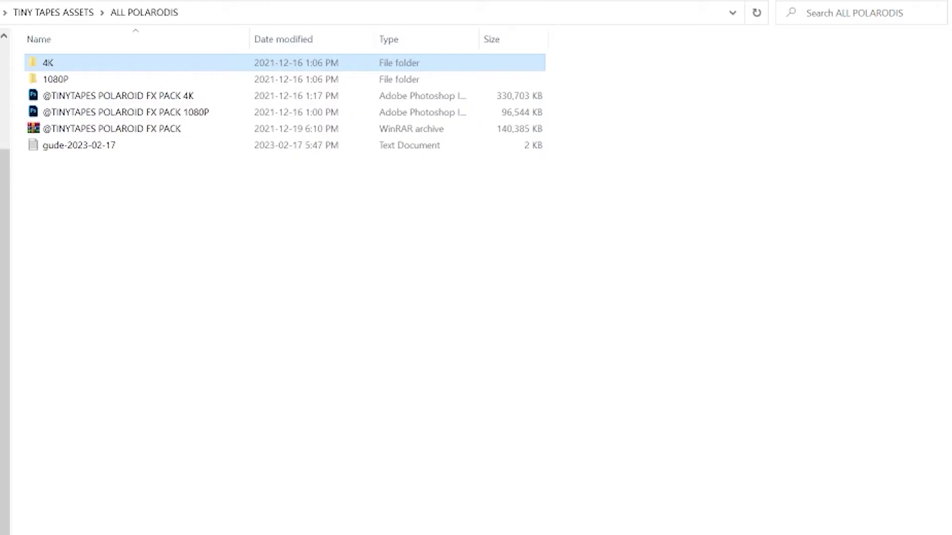
double_click(69, 65)
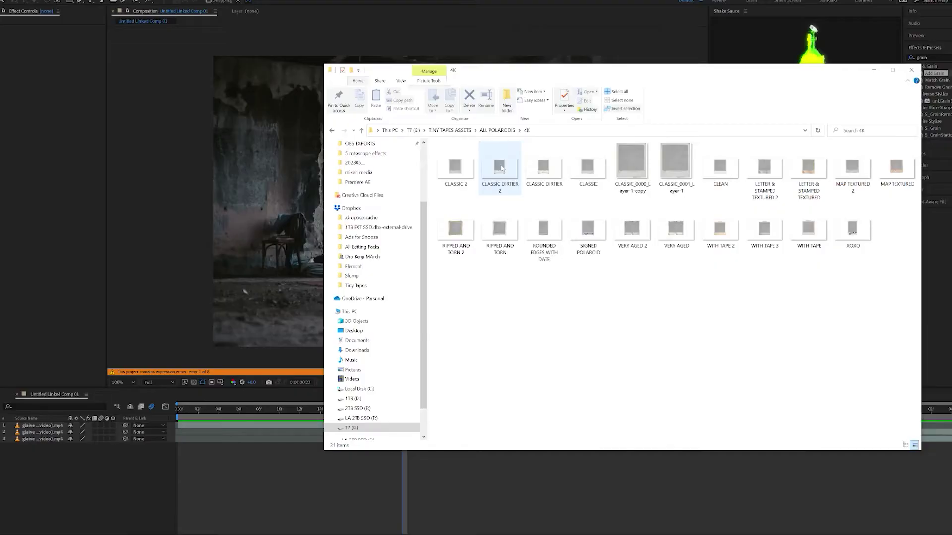
left_click(460, 174)
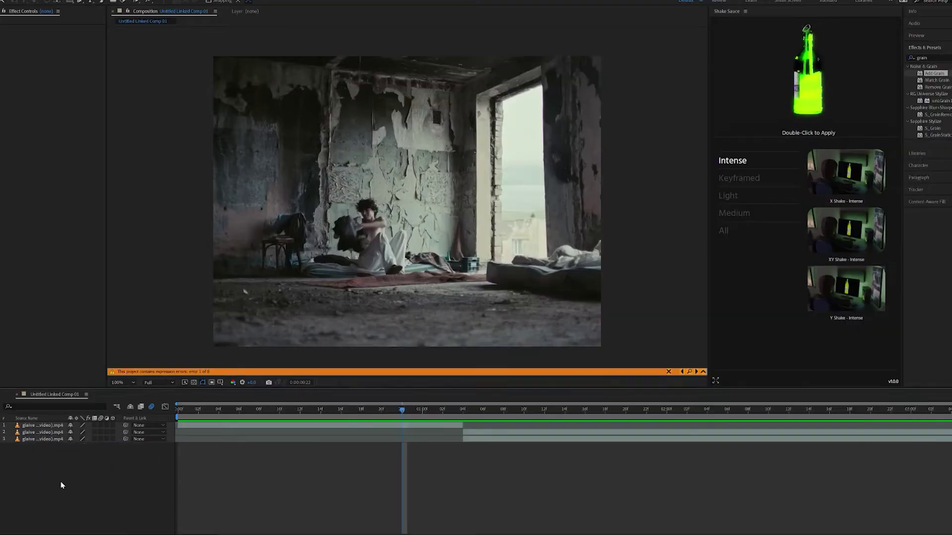
left_click_drag(59, 484, 30, 430)
key("s")
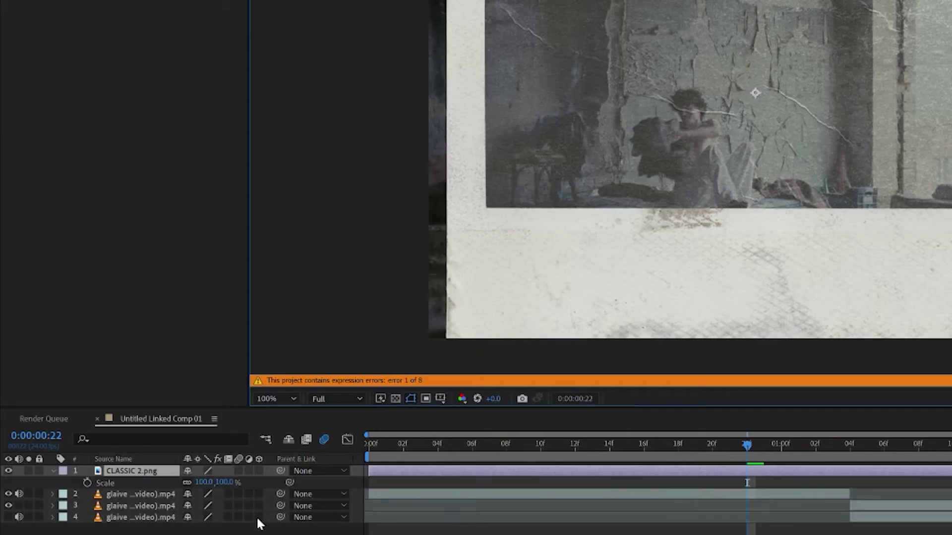
left_click_drag(207, 489, 184, 489)
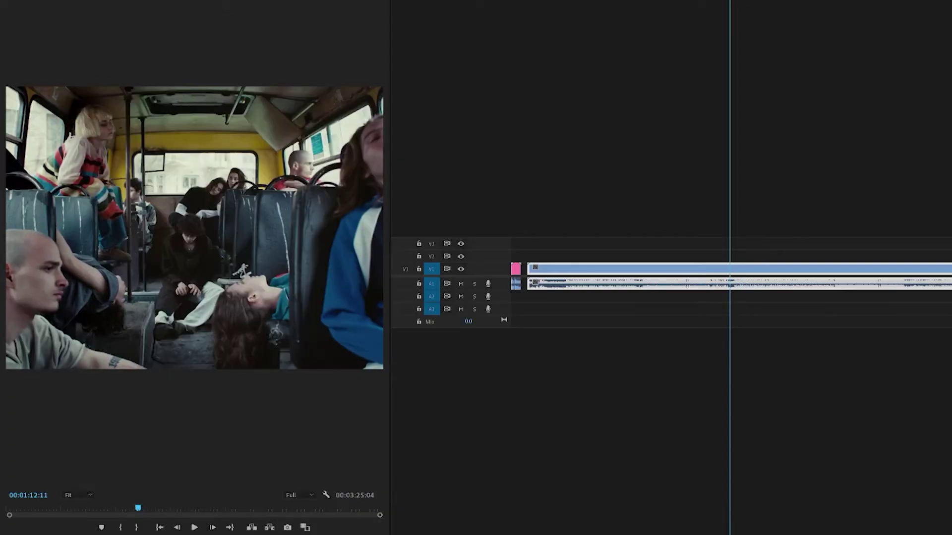
Switch to Premiere Pro, cut the bus shot from 00:01:12:11 to 00:01:13:19 and replace it with an After Effects composition.
left_click(729, 272)
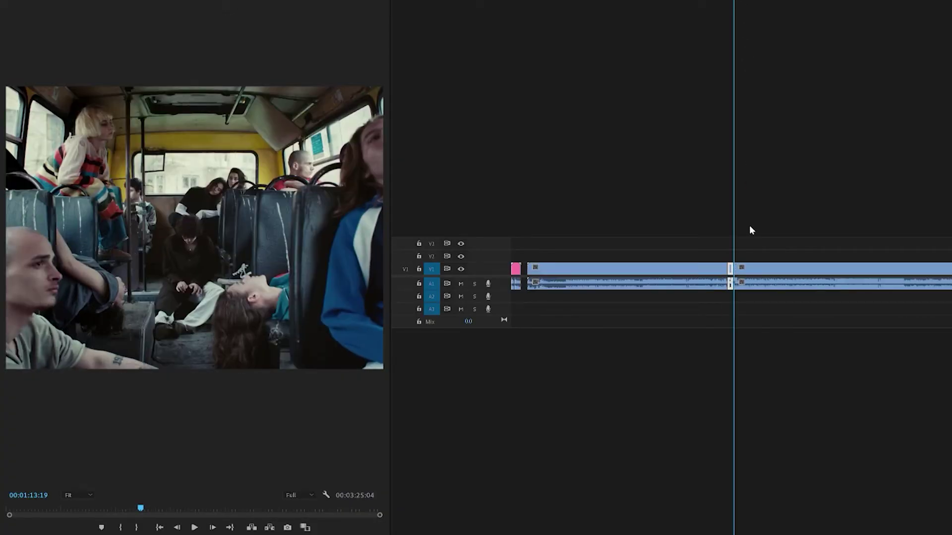
scroll(748, 225, "up", 3)
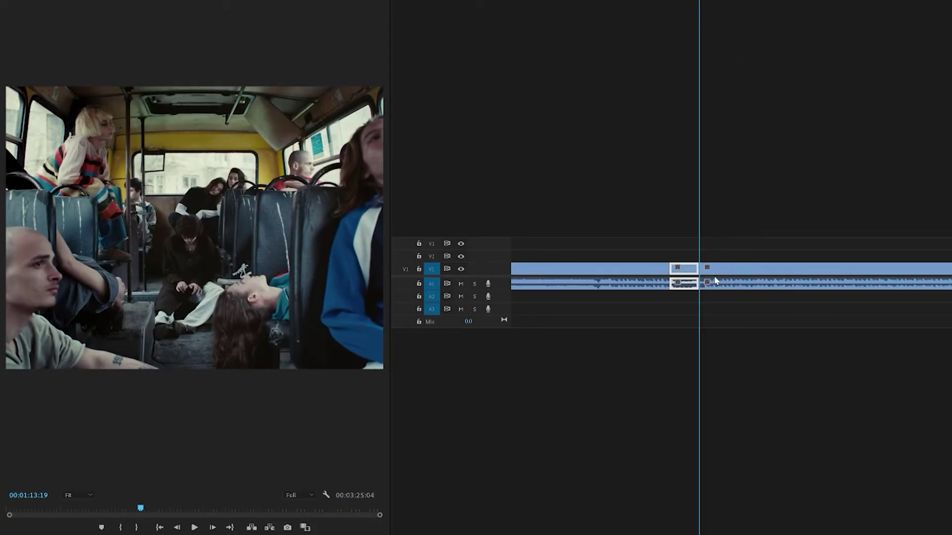
right_click(688, 277)
left_click(493, 248)
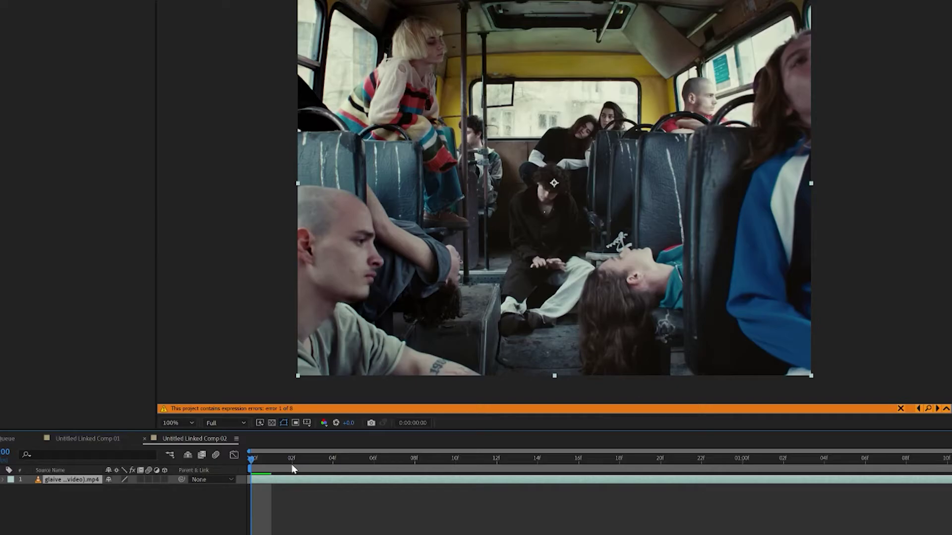
Copy the bus clip from Untitled Linked Comp 02 into Untitled Linked Comp 01 and place it directly beneath CLASSIC 2.png.
left_click_drag(292, 465, 742, 463)
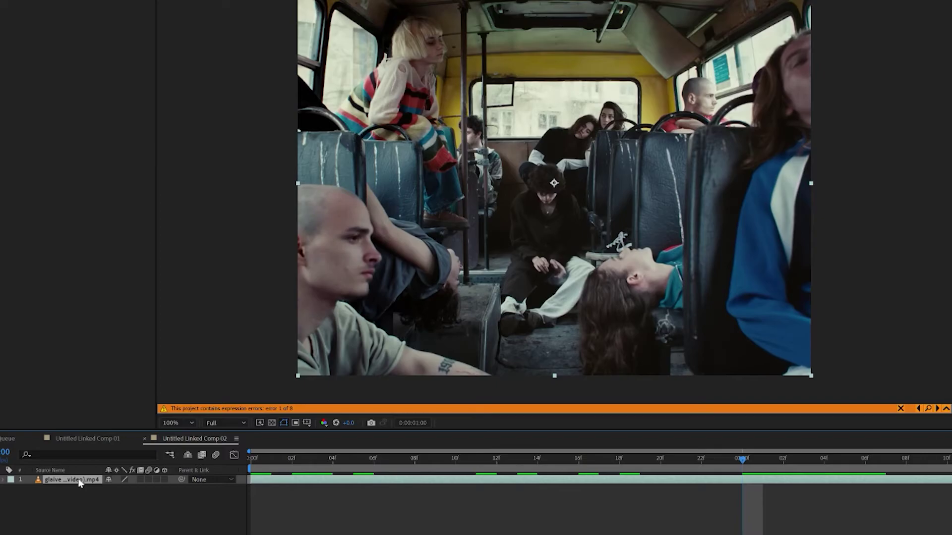
left_click(93, 440)
key("ctrl+v")
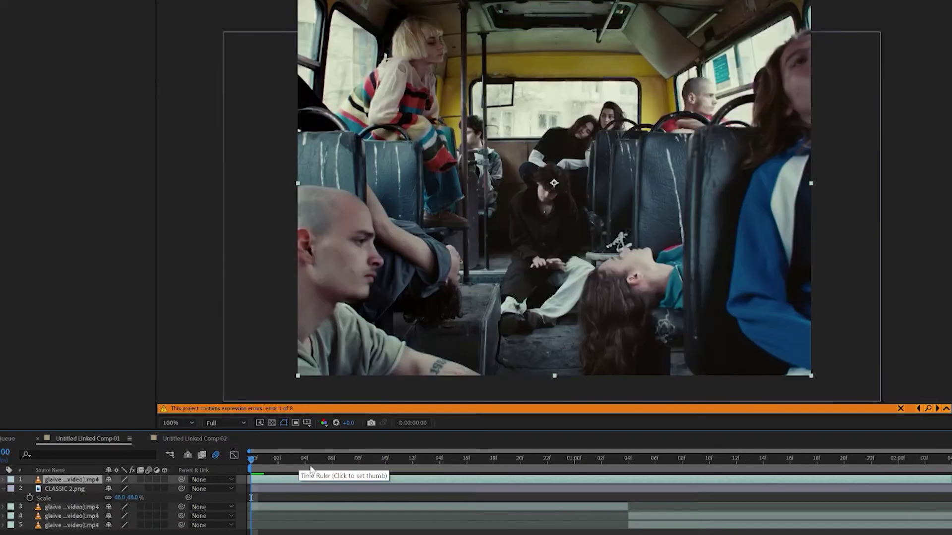
left_click_drag(72, 480, 80, 499)
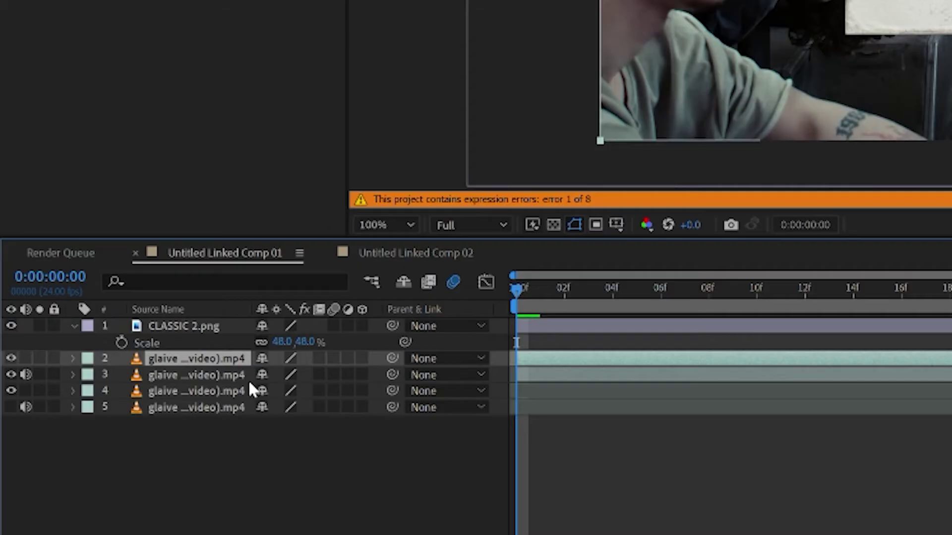
Scale the bus clip to 56% and shift it upward to sit behind the polaroid's photo opening.
key("s")
left_click_drag(305, 376, 261, 379)
left_click_drag(676, 229, 671, 199)
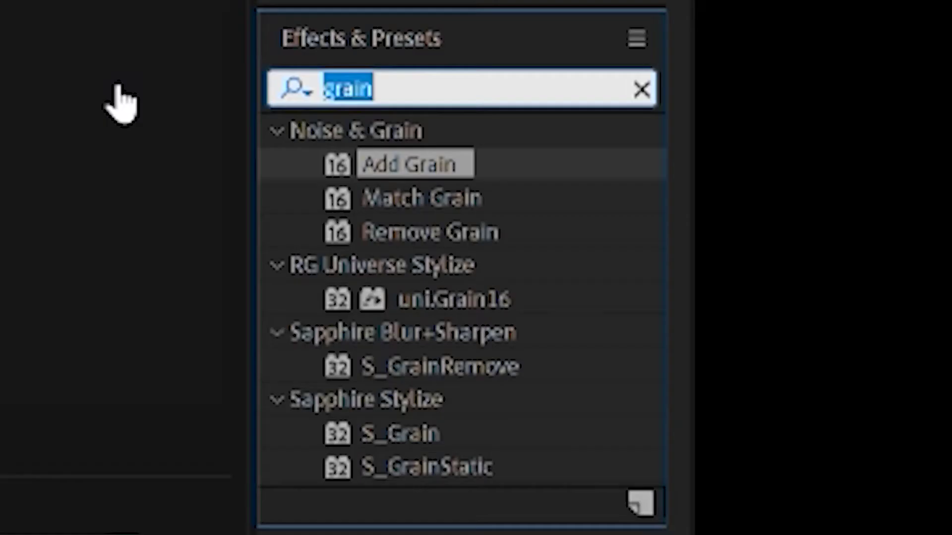
Find the crop preset, apply it to the bus clip and delete the first effect in its list.
type("crop")
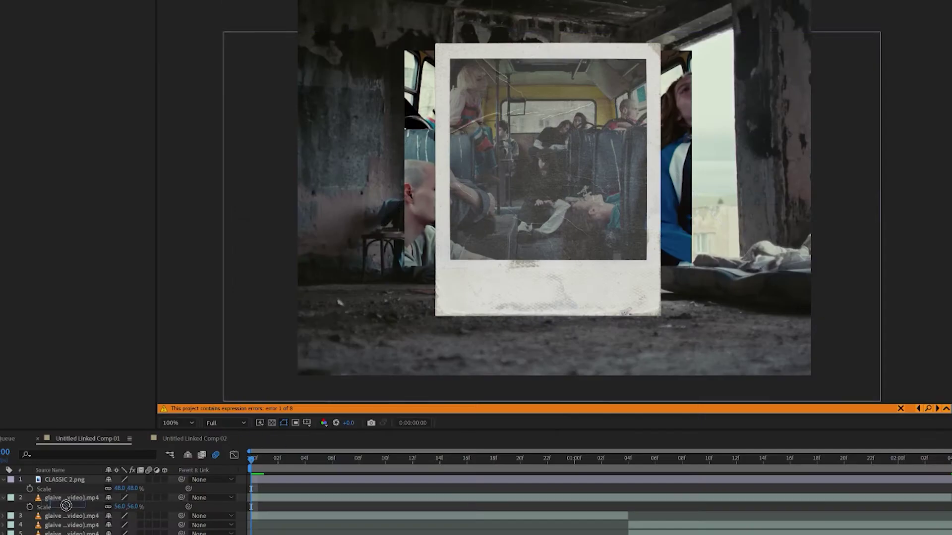
left_click_drag(66, 505, 63, 501)
left_click(41, 231)
left_click(16, 9)
key("Delete")
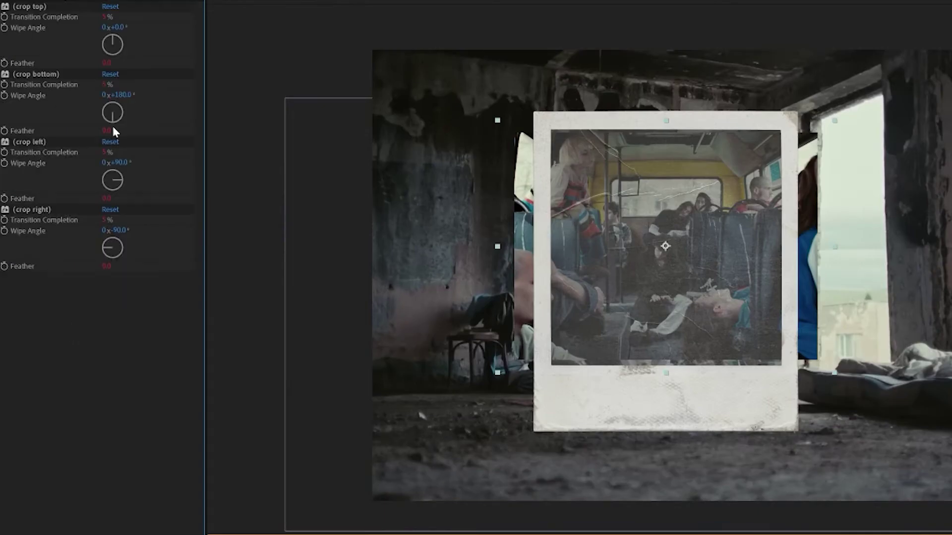
Increase the Transition Completion of crop left and crop right until the bus clip's sides stay inside the polaroid frame.
left_click_drag(106, 152, 147, 156)
left_click_drag(104, 221, 163, 220)
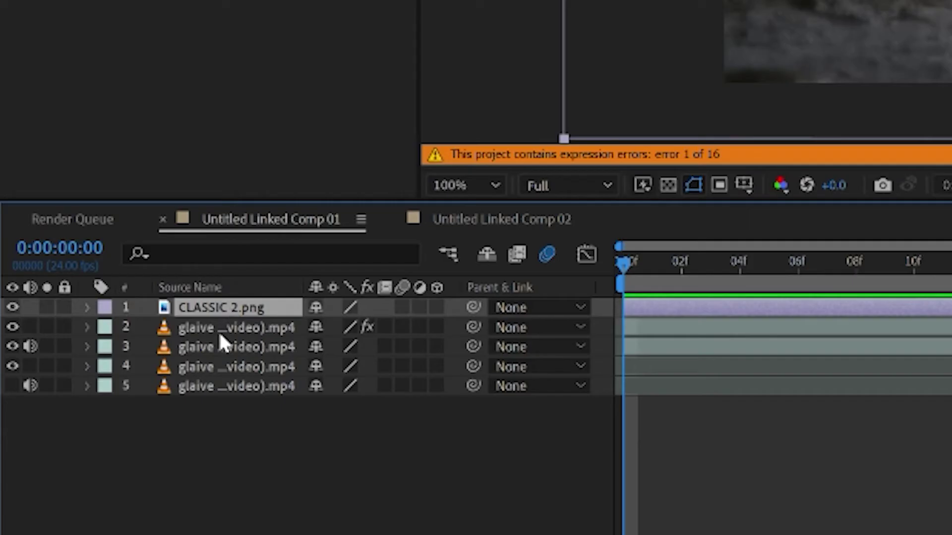
Pre-compose CLASSIC 2.png together with the bus clip directly below it.
left_click(115, 491)
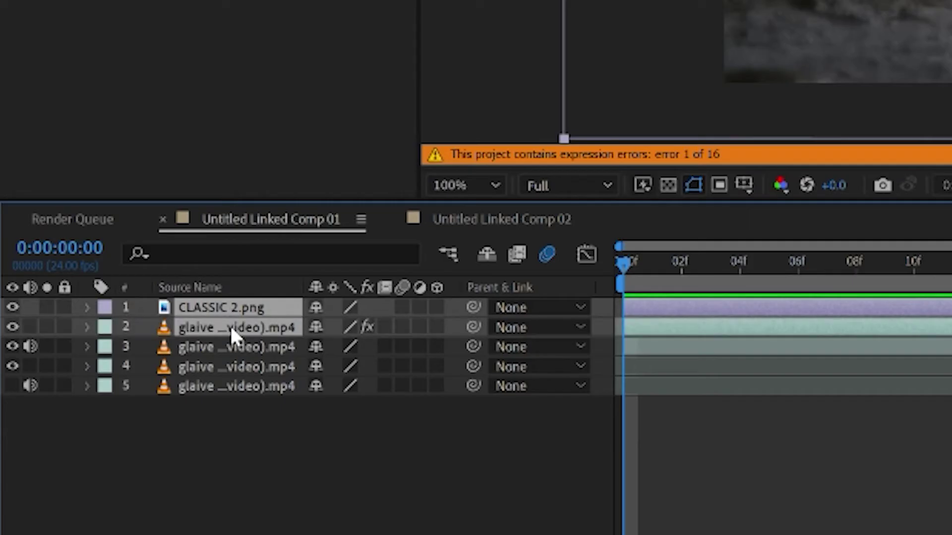
right_click(115, 492)
left_click(309, 189)
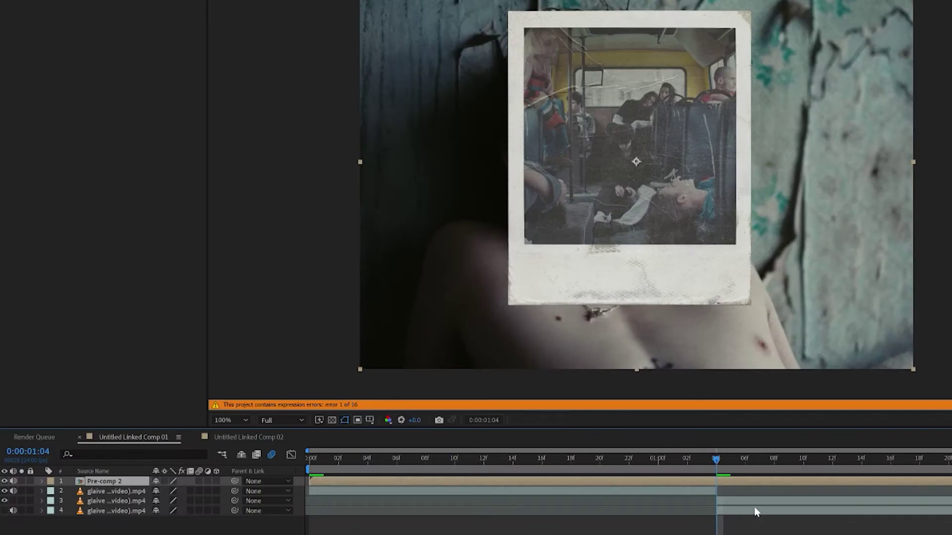
Split the polaroid pre-comp at 0:00:01:04, delete the part after the cut and return to the composition's start.
key("ctrl+shift+d")
key("Delete")
left_click_drag(693, 462, 223, 491)
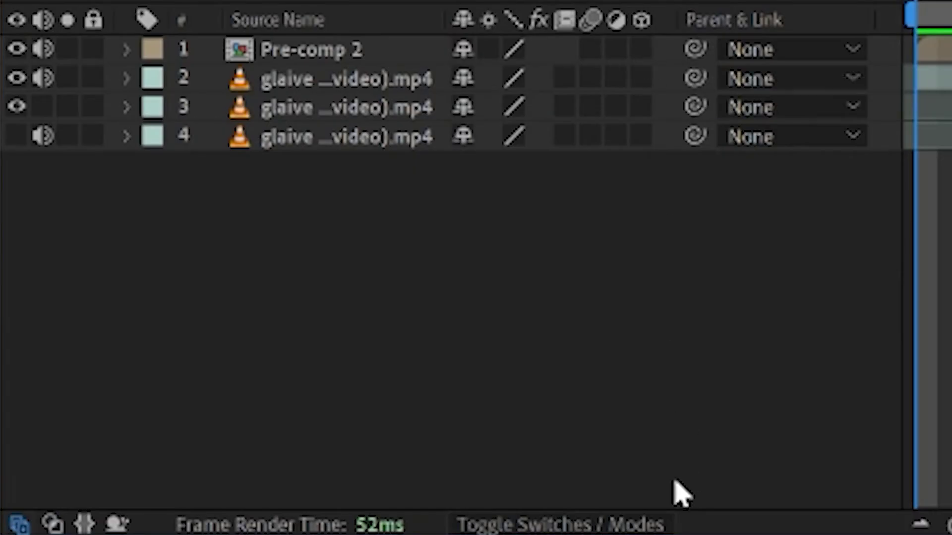
Enable motion blur and the 3D layer option for Pre-comp 2.
left_click(562, 525)
left_click(563, 524)
left_click(653, 304)
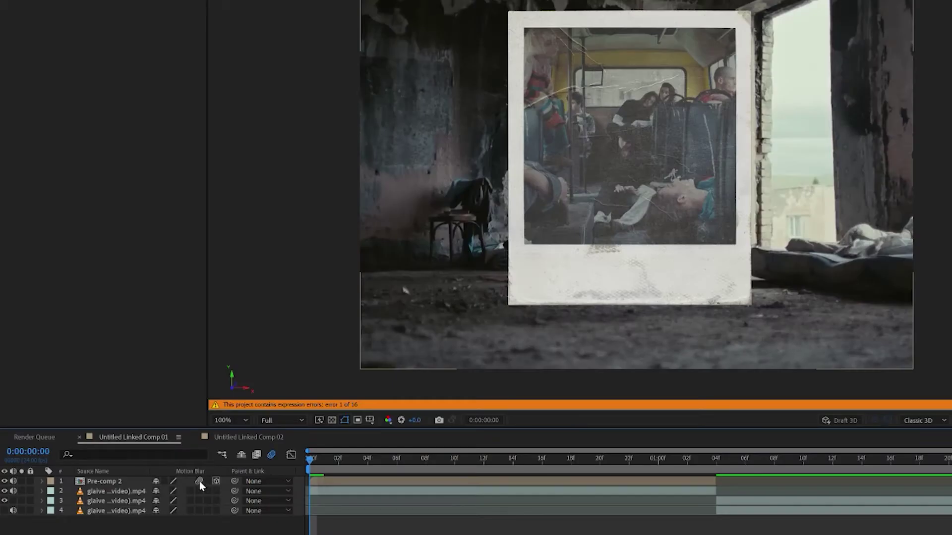
At 0:00:00:00, scale Pre-comp 2 to 73% and keyframe its position at 1097, 381 and rotations at X -22°, Y +17°, Z +14°.
left_click(112, 483)
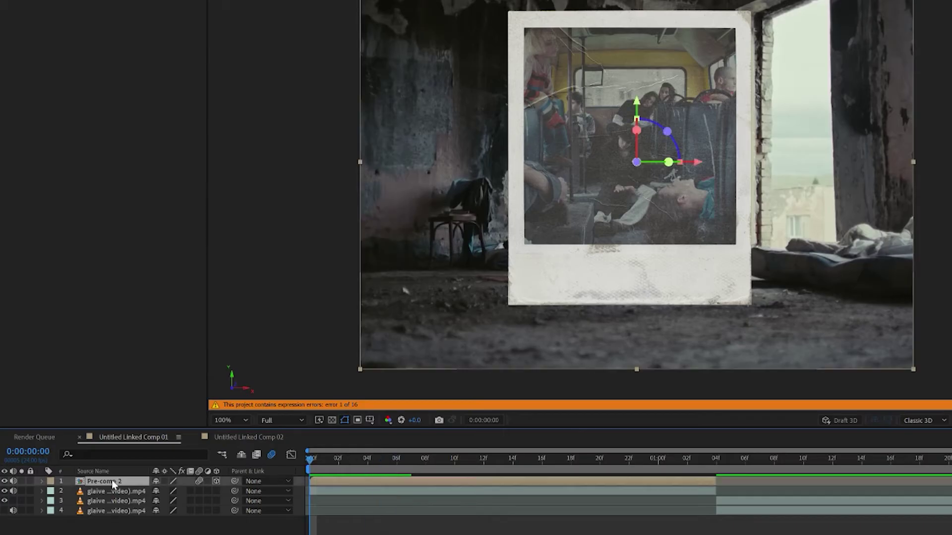
left_click(42, 482)
left_click(52, 491)
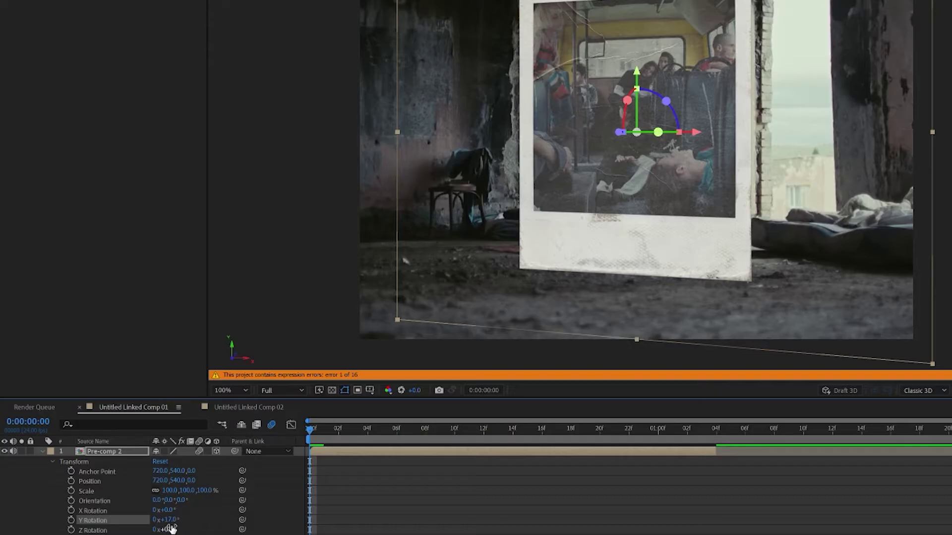
mouse_move(507, 402)
left_mouse_down()
mouse_move(538, 402)
mouse_move(524, 402)
left_mouse_up()
left_click_drag(168, 510, 171, 530)
left_click_drag(159, 481, 313, 481)
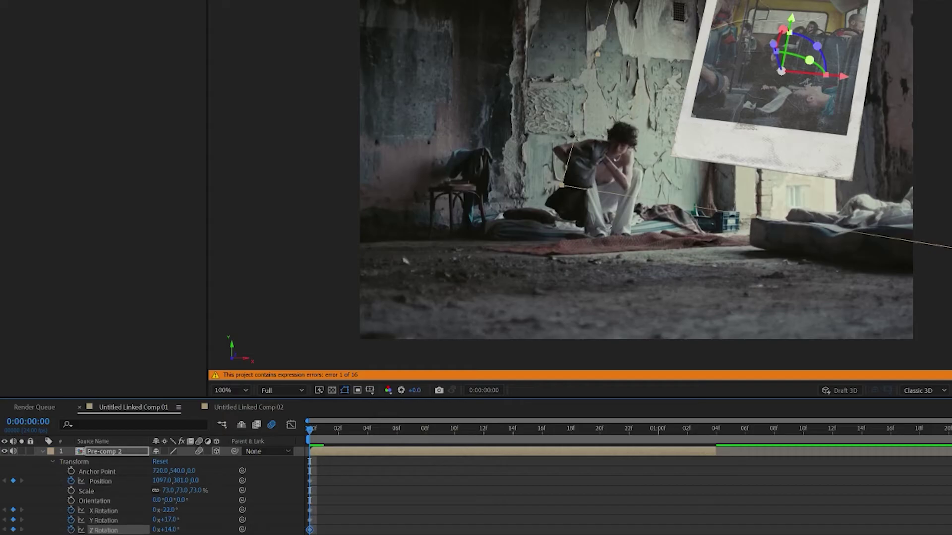
Keyframe a changed position and changed X, Y and Z rotations for Pre-comp 2 at 0:00:01:03, and scrub through the animation.
left_click_drag(599, 438, 702, 436)
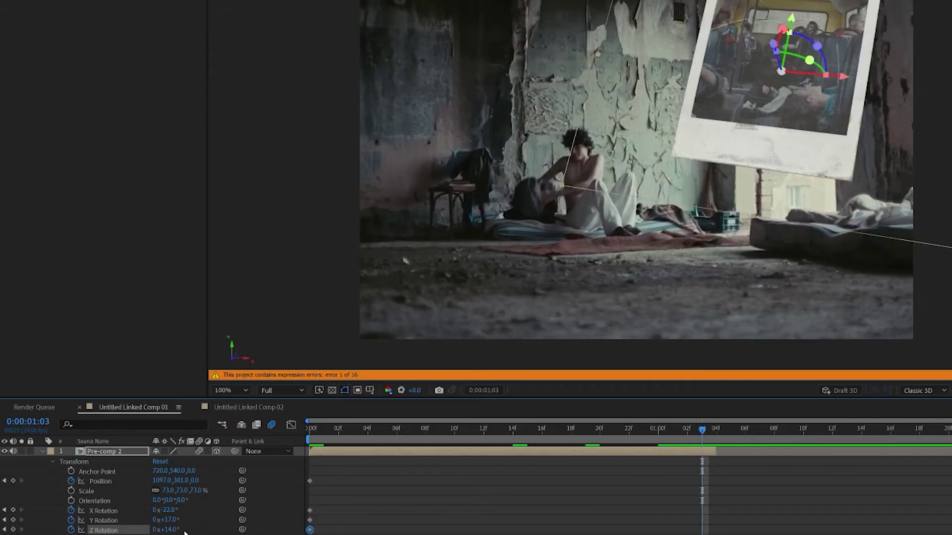
left_click_drag(173, 532, 193, 525)
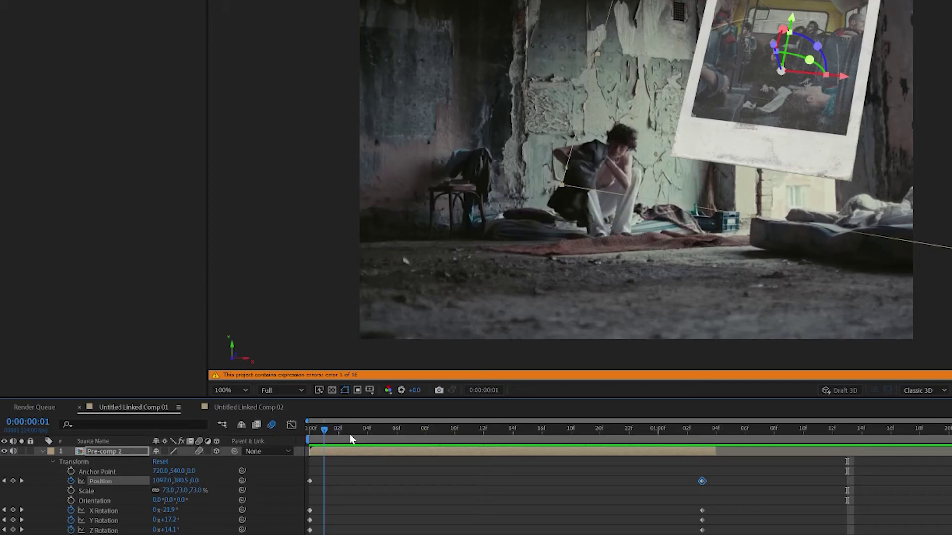
left_click_drag(350, 435, 243, 452)
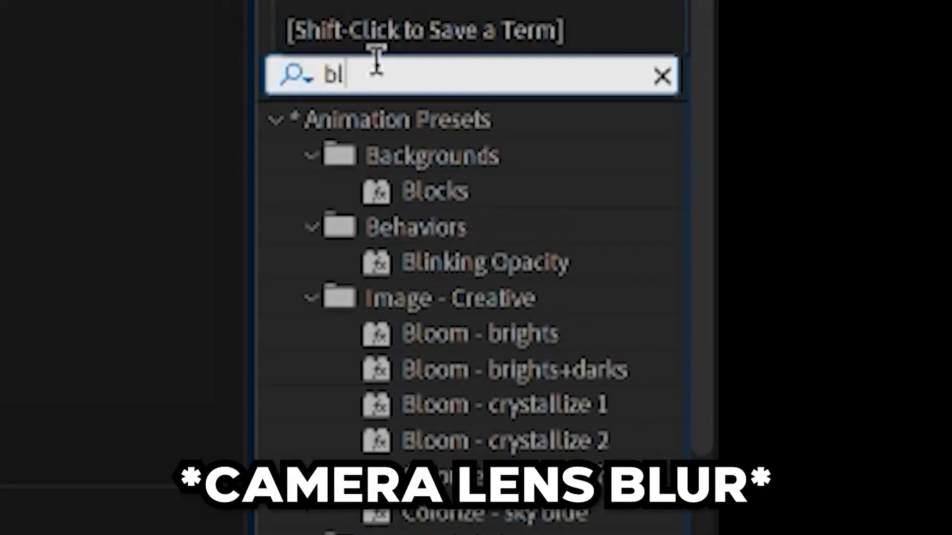
Search the effects for "blur" and apply Camera Lens Blur to Pre-comp 2 and to the video clip directly beneath it.
type("ur")
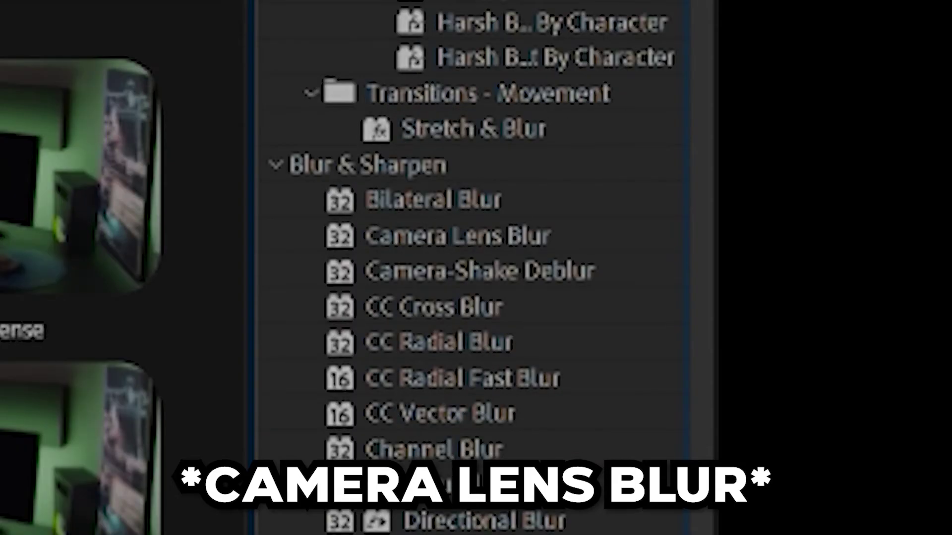
double_click(396, 237)
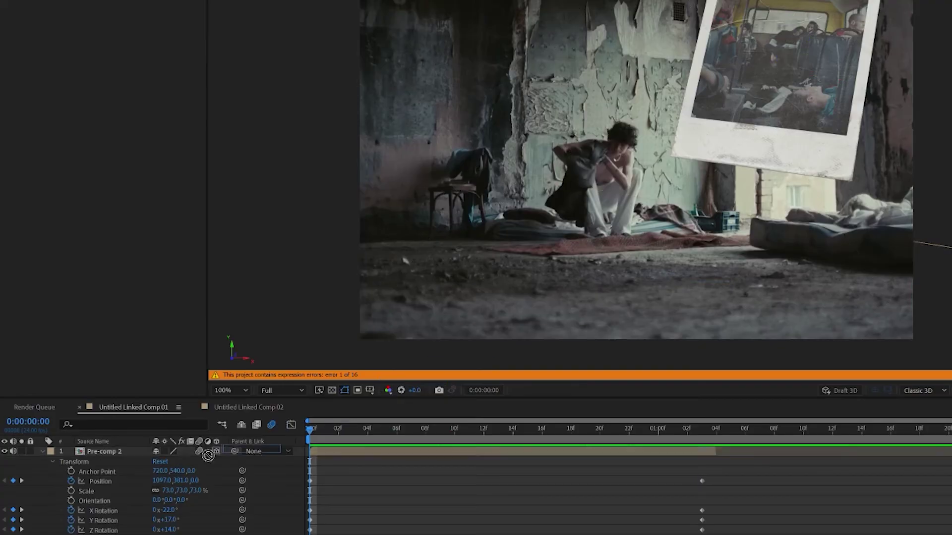
left_click(128, 452)
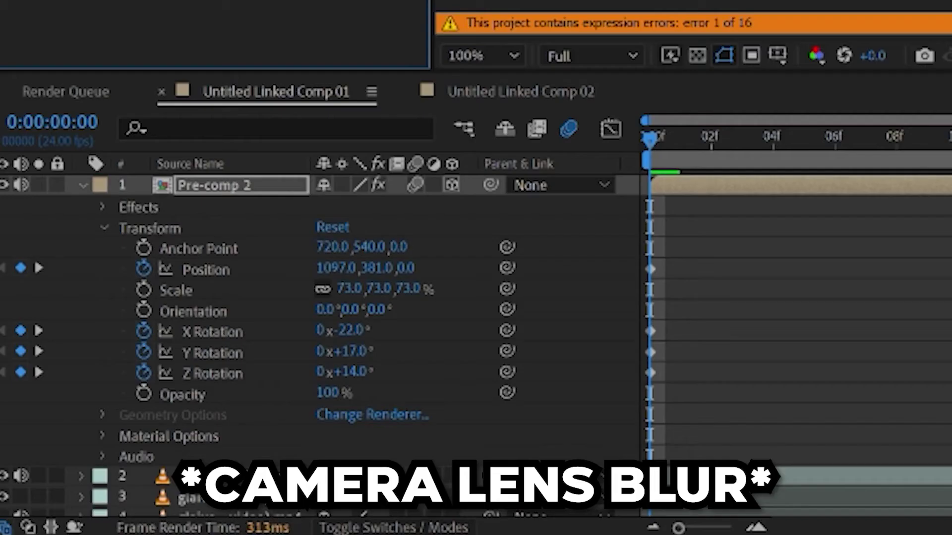
left_click_drag(39, 3, 196, 486)
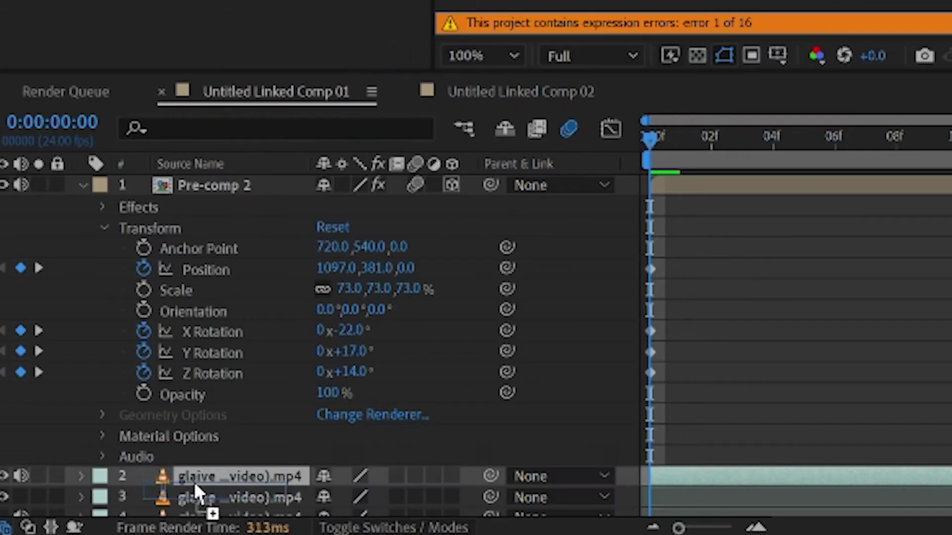
Set the Camera Lens Blur radius of Pre-comp 2 to 10 at 0:00:00:00.
left_click(42, 452)
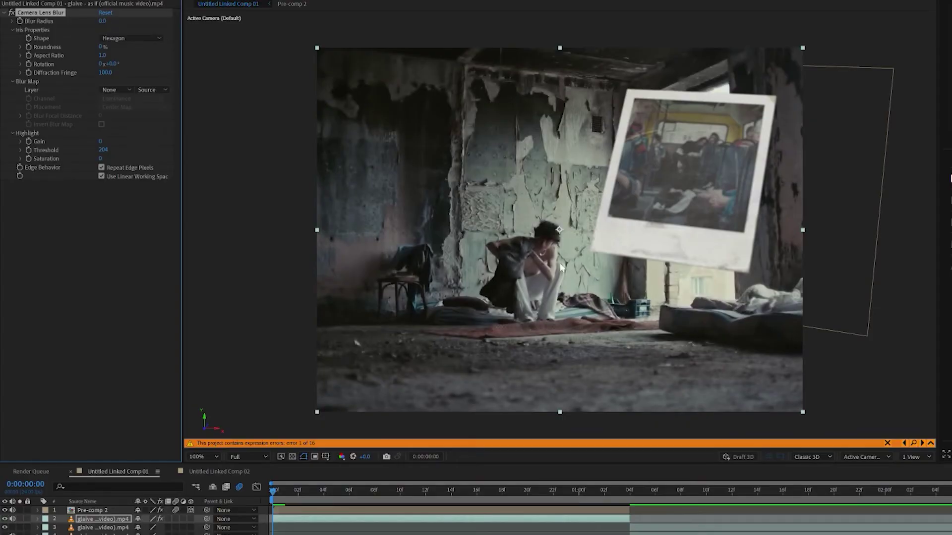
key("ctrl+Up")
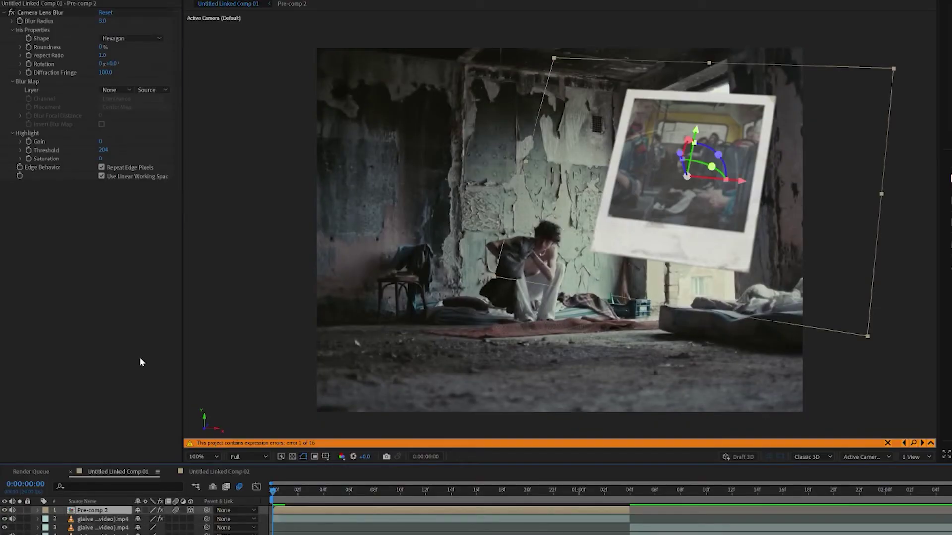
left_click(105, 22)
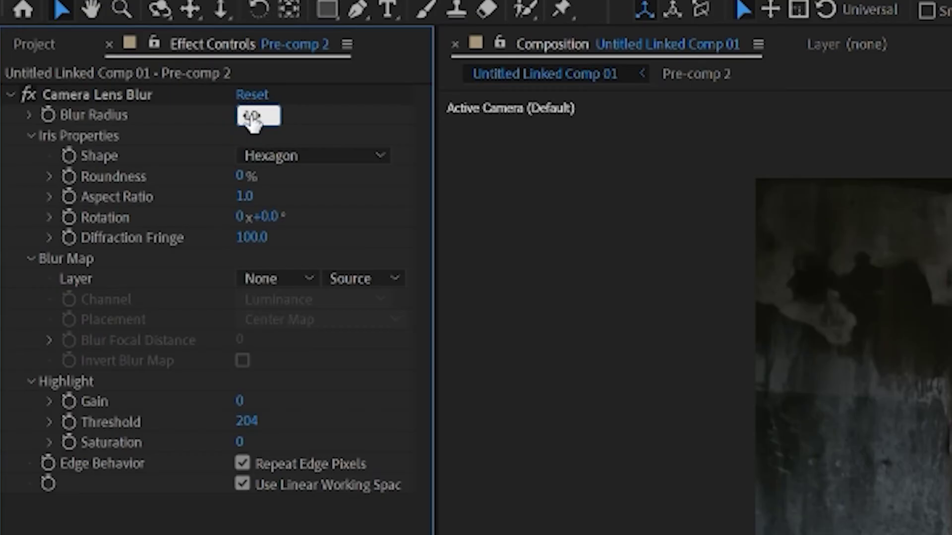
type("10")
key("Return")
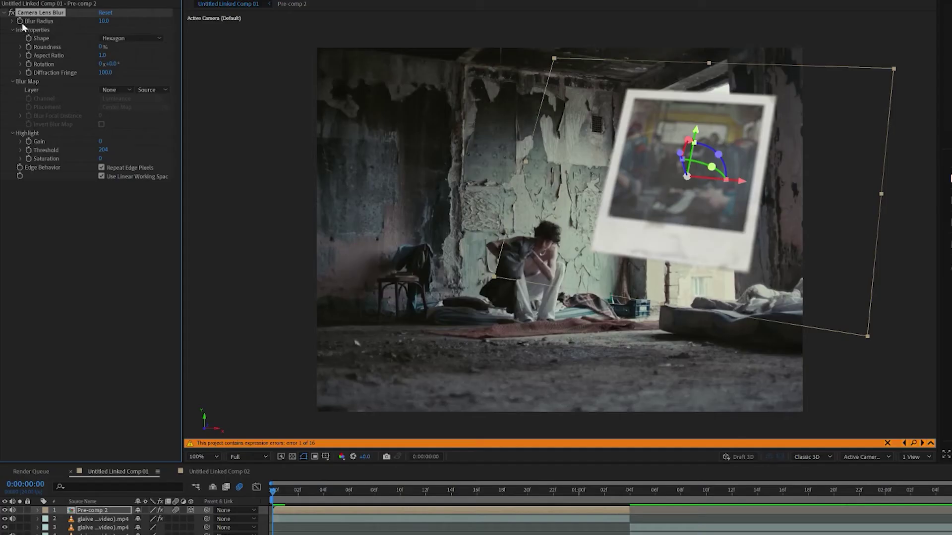
Keyframe the blur radius from 0 upward on the background clip and from 10 to 0 on Pre-comp 2, ending at 0:00:00:13.
key("ctrl+Down")
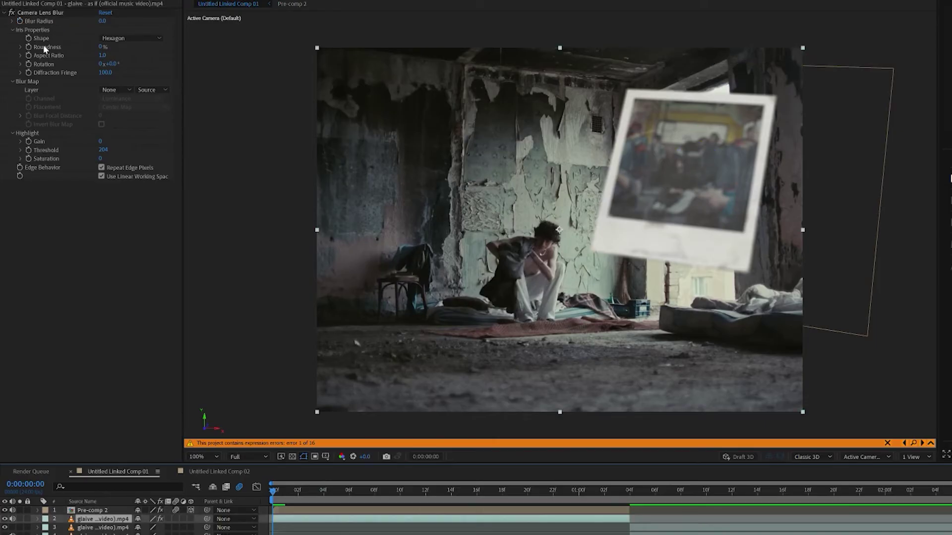
left_click(439, 490)
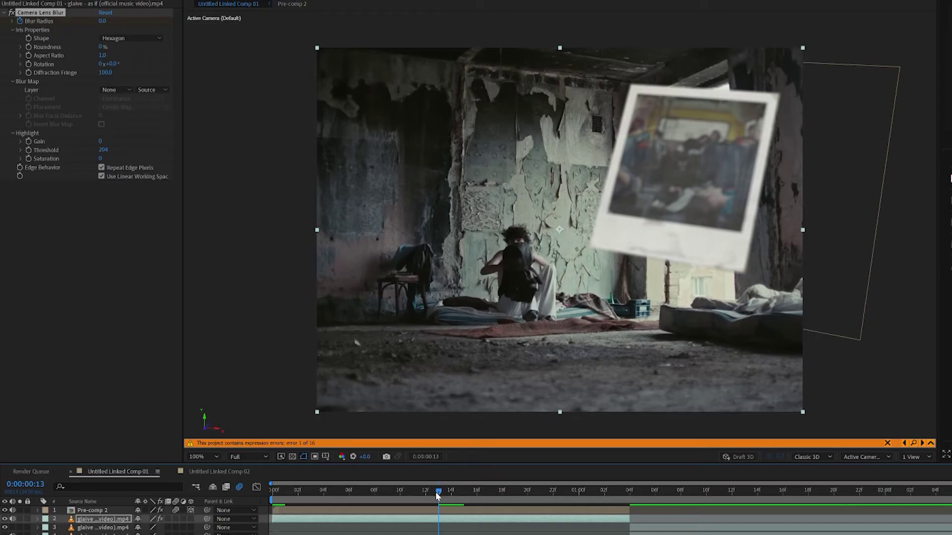
left_click(105, 20)
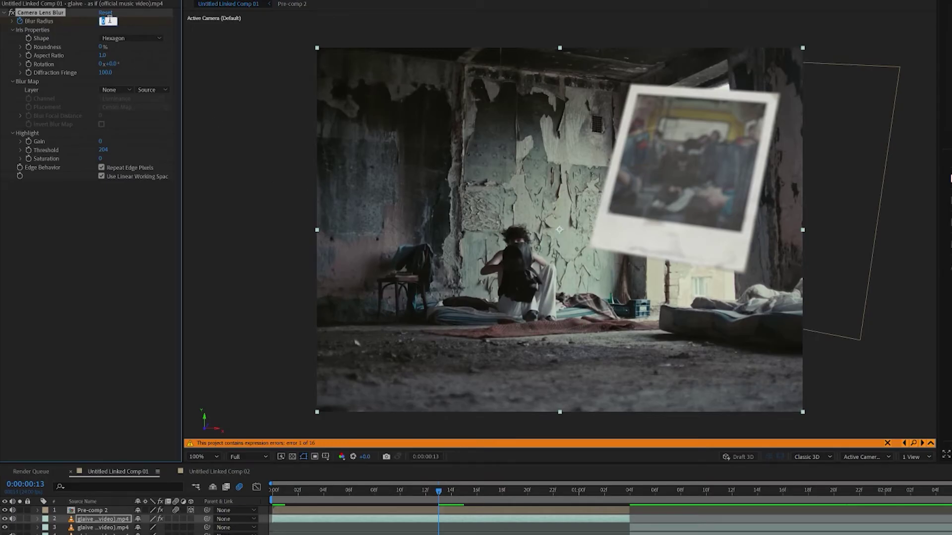
key("ctrl+Up")
left_click(104, 22)
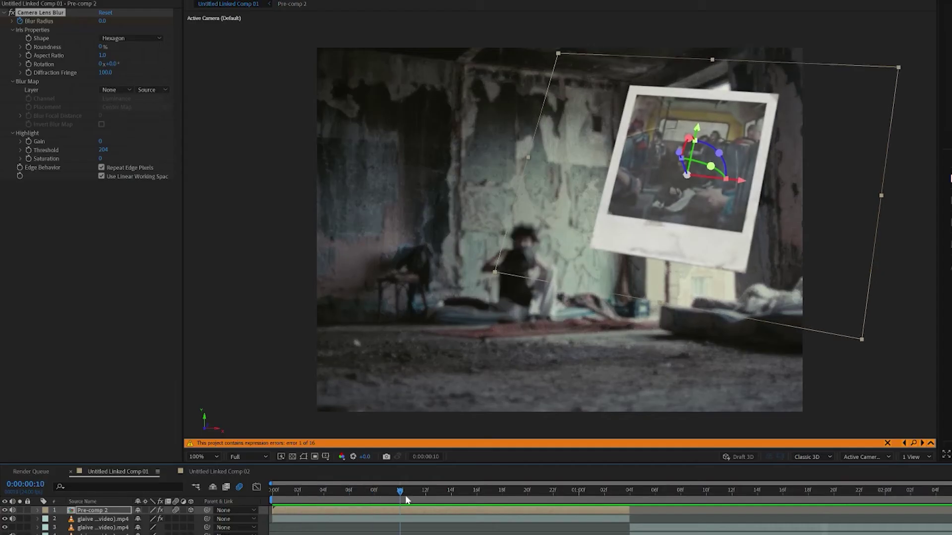
Run the 3D Camera Tracker on the second video clip at 0:00:01:10 and expand its advanced settings.
left_click_drag(405, 495, 706, 508)
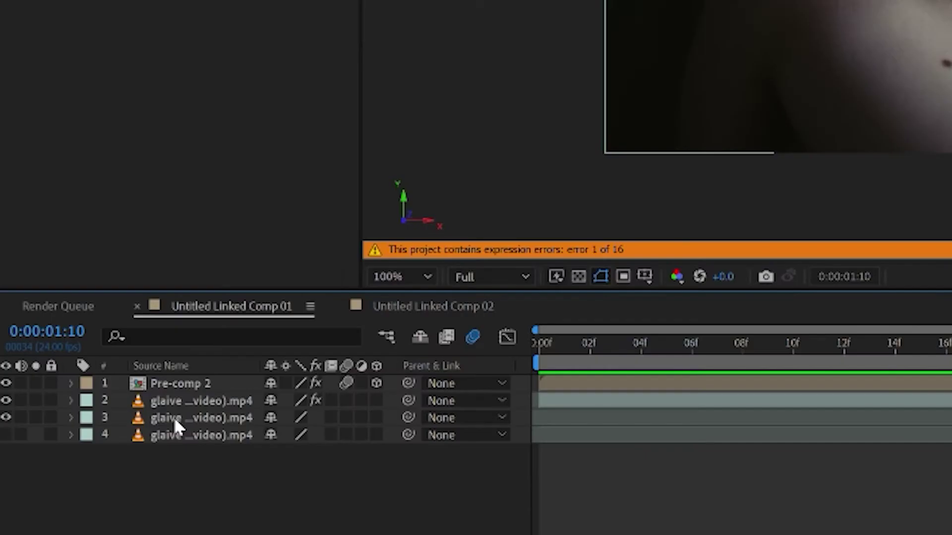
left_click(78, 527)
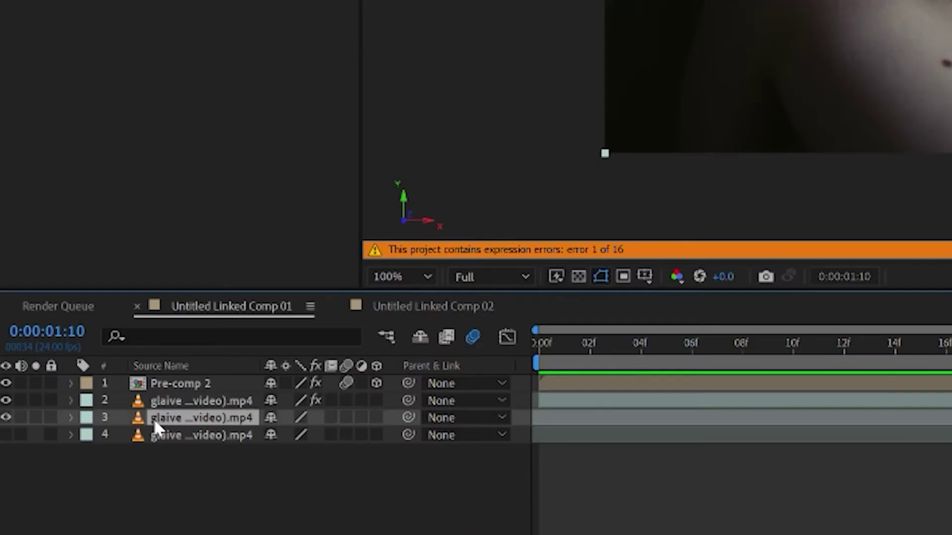
right_click(80, 528)
mouse_move(342, 185)
left_click(481, 185)
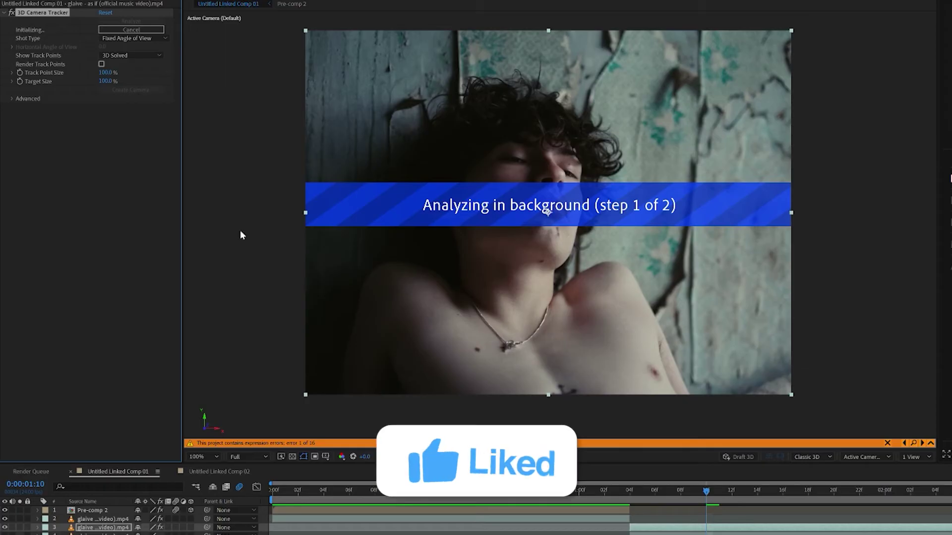
left_click(11, 98)
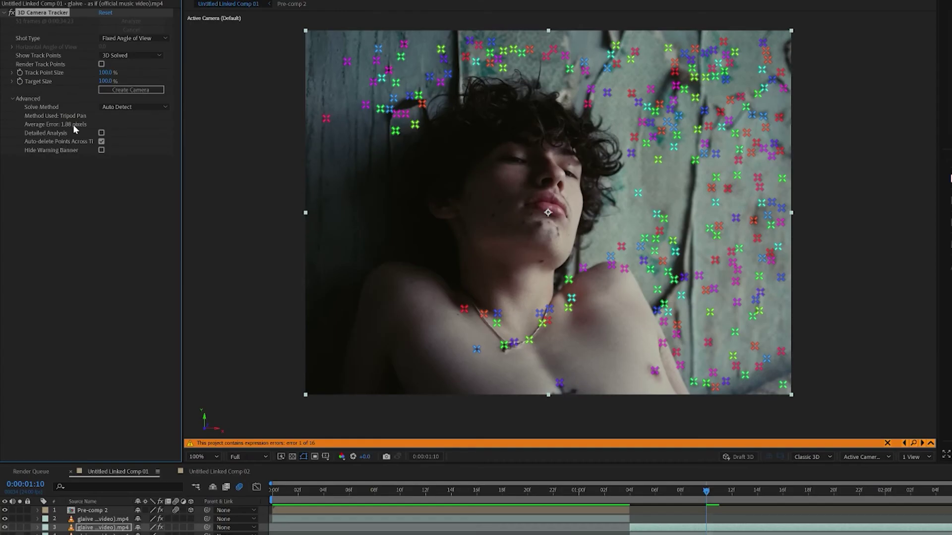
Select the track points on the wall beside the man's head and create a null and camera from them.
left_click(612, 79)
left_click(739, 70)
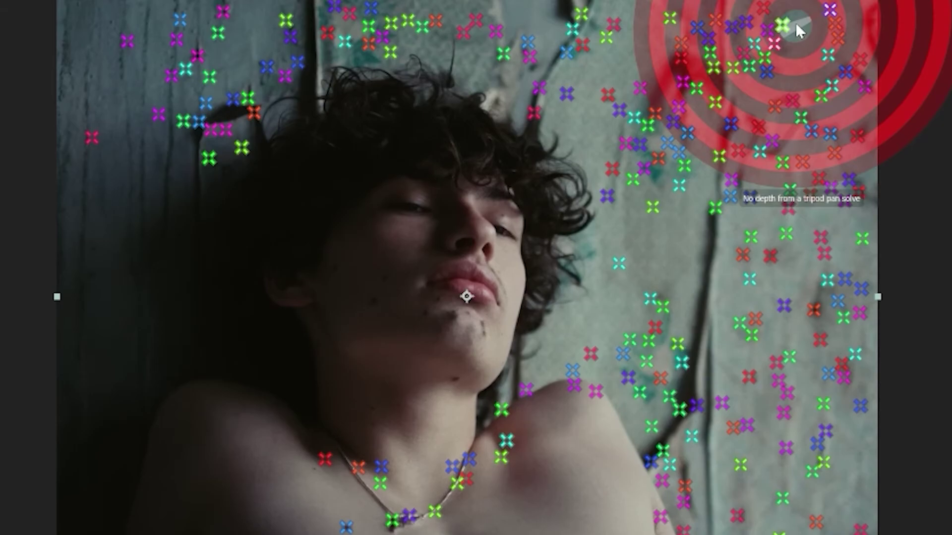
mouse_move(649, 26)
left_mouse_down()
mouse_move(892, 227)
mouse_move(833, 25)
left_mouse_up()
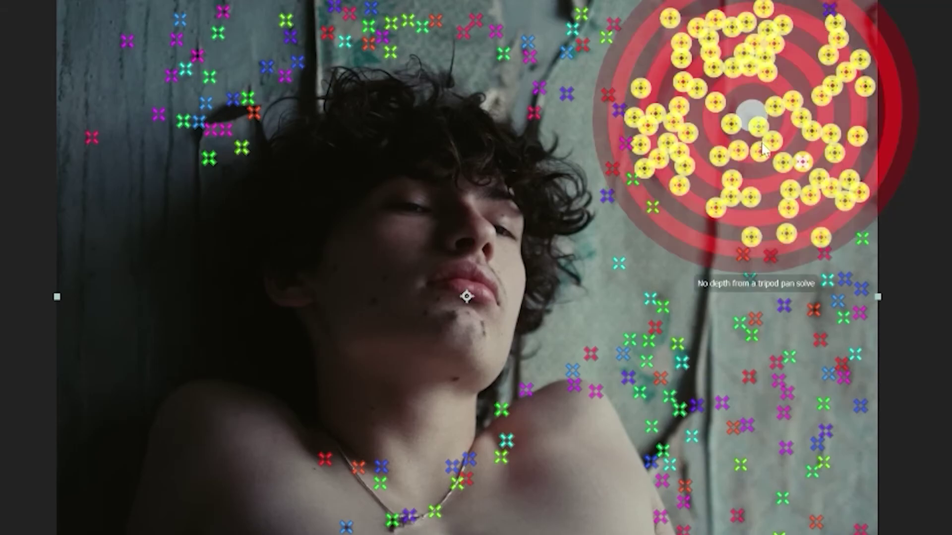
right_click(746, 130)
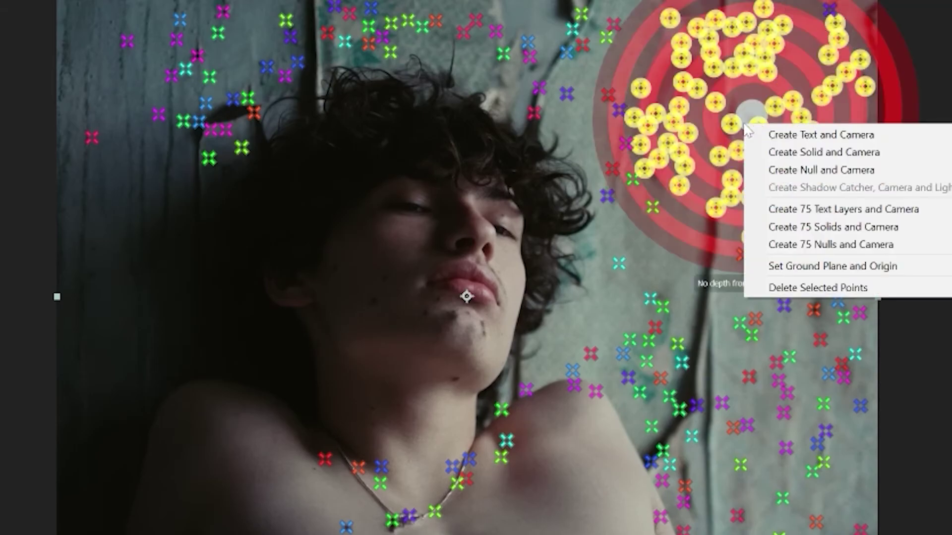
left_click(788, 170)
Import the ROUNDED EDGES WITH DATE polaroid at 0:00:01:07 and scale it down.
left_click_drag(661, 490, 667, 490)
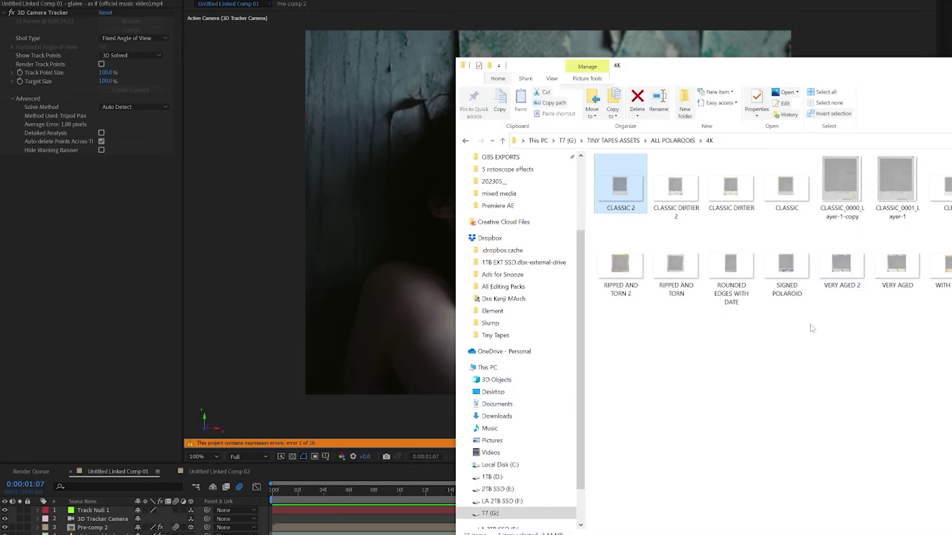
left_click(731, 270)
left_click_drag(731, 270, 340, 500)
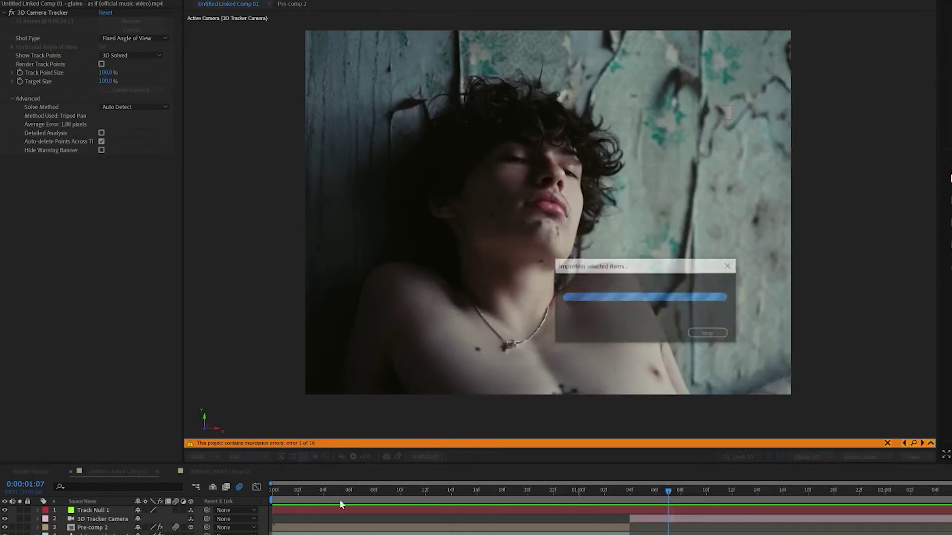
key("s")
left_click_drag(158, 520, 129, 525)
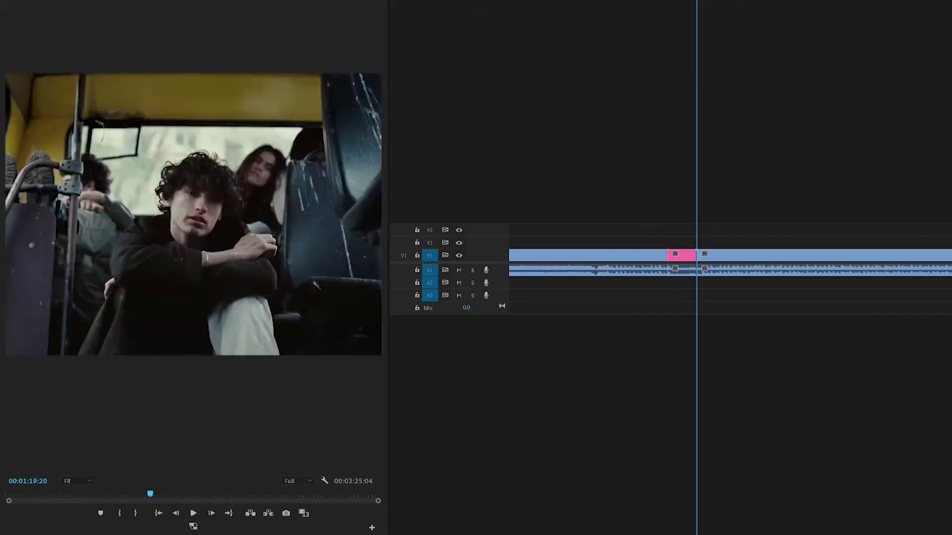
Bring a shot of the seated man from Premiere Pro, fit it into the dated polaroid frame and pre-compose both layers.
scroll(803, 148, "down", 5)
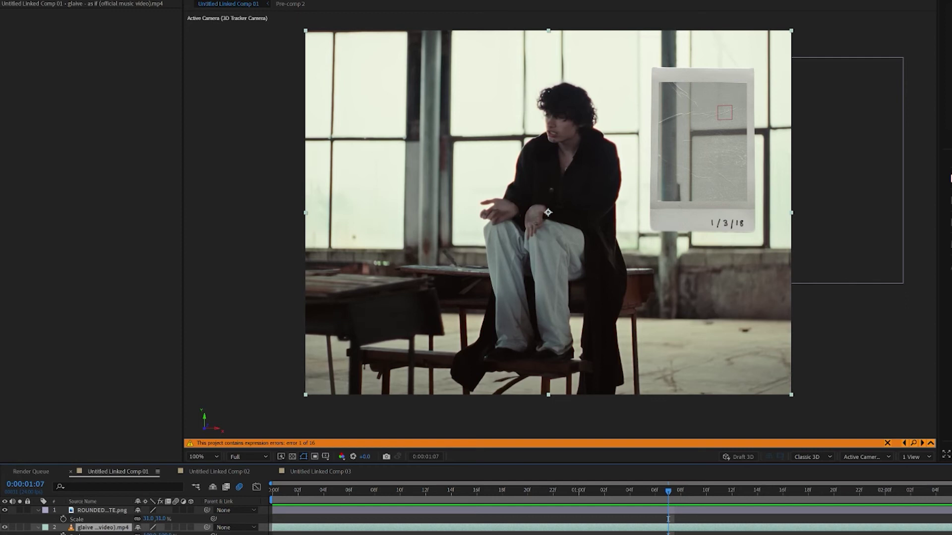
left_click_drag(147, 534, 122, 534)
left_click_drag(555, 235, 699, 171)
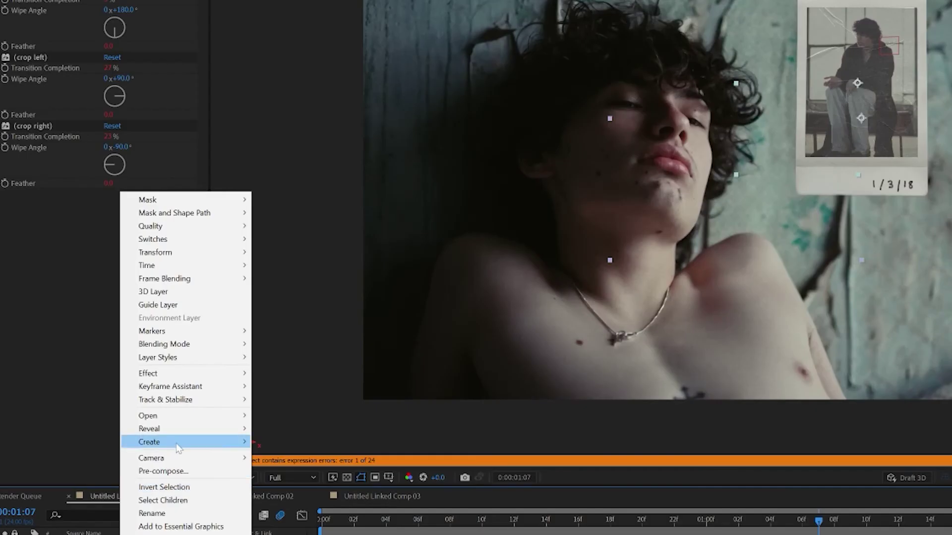
left_click(144, 470)
left_click(460, 262)
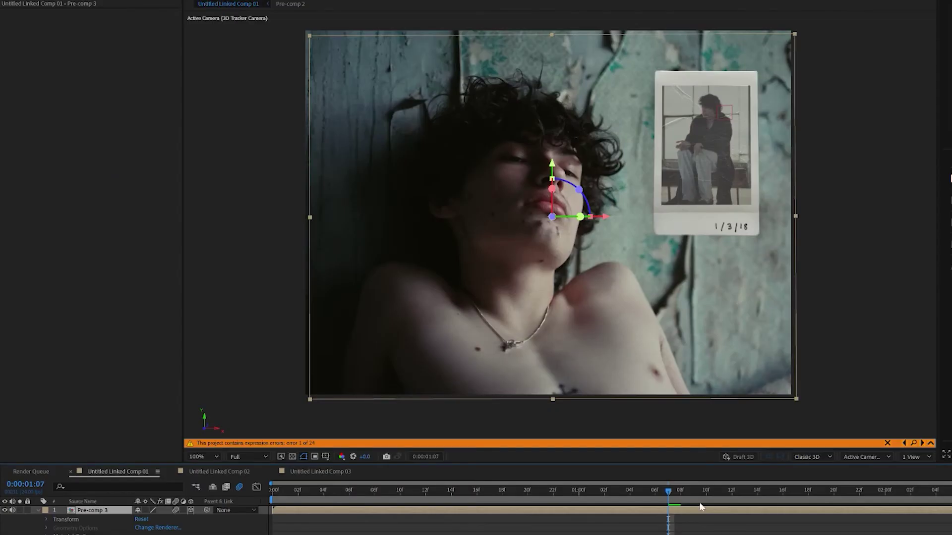
Scrub through the tracked shot, then reposition Pre-comp 3 and tilt it on its X, Y and Z axes from 0:00:01:04.
left_click_drag(698, 499, 951, 493)
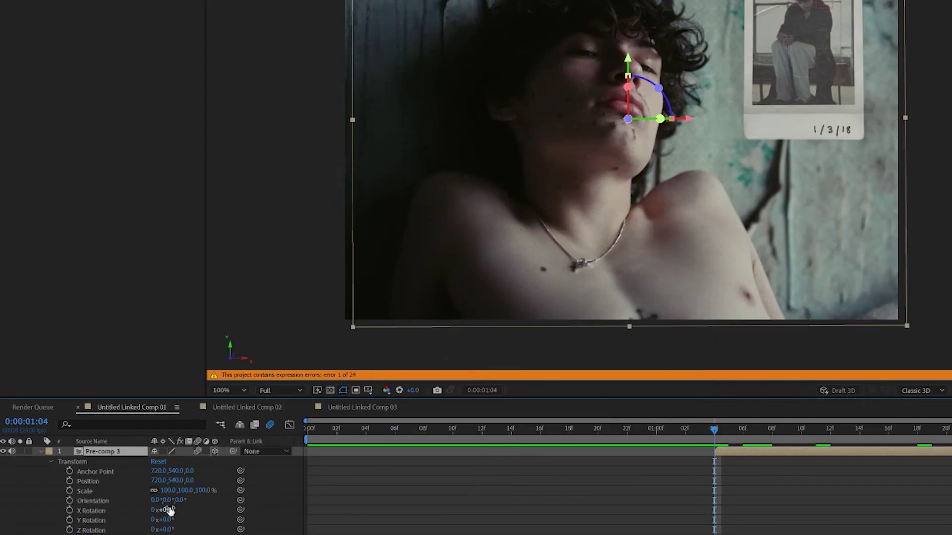
left_click_drag(169, 510, 182, 530)
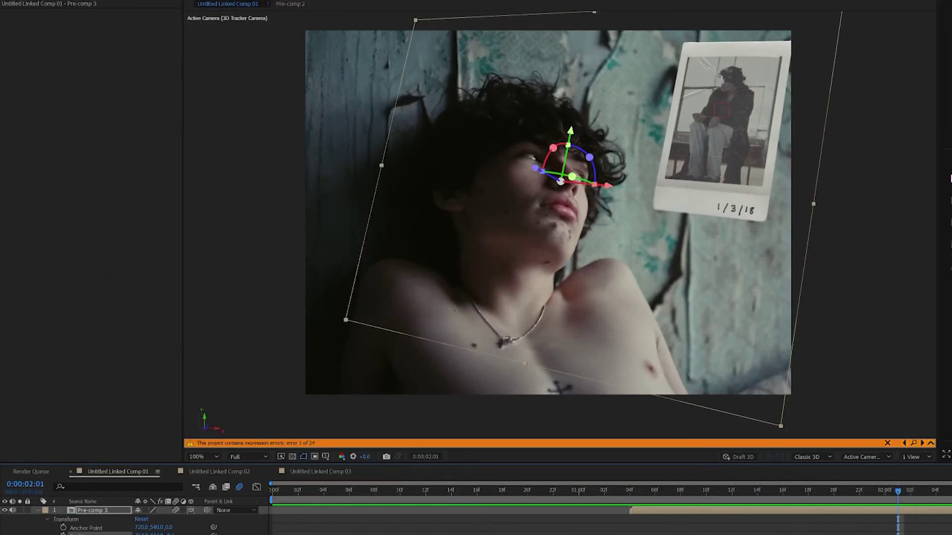
left_click(39, 511)
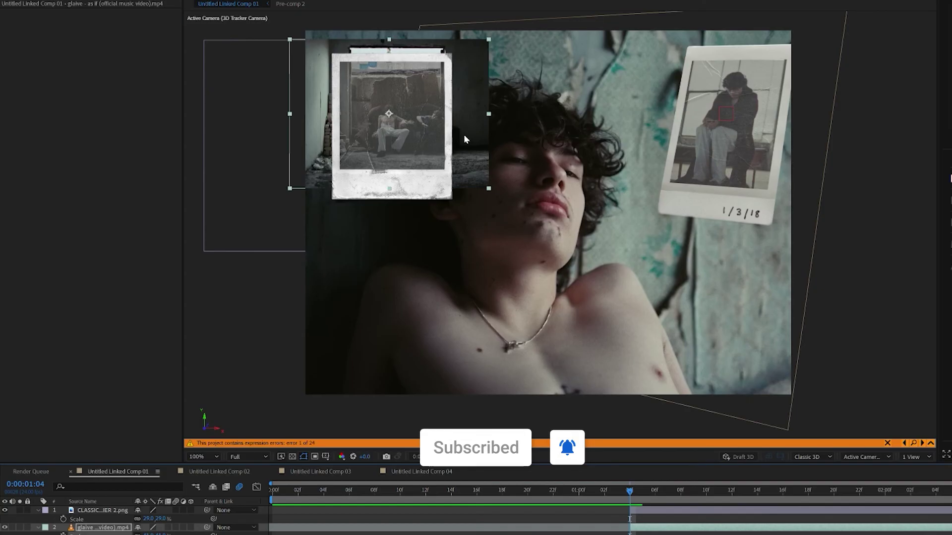
Fit the second shot into the CLASSIC DIRTIER 2 polaroid frame and tilt the resulting pre-comp in 3D.
left_click_drag(464, 139, 469, 133)
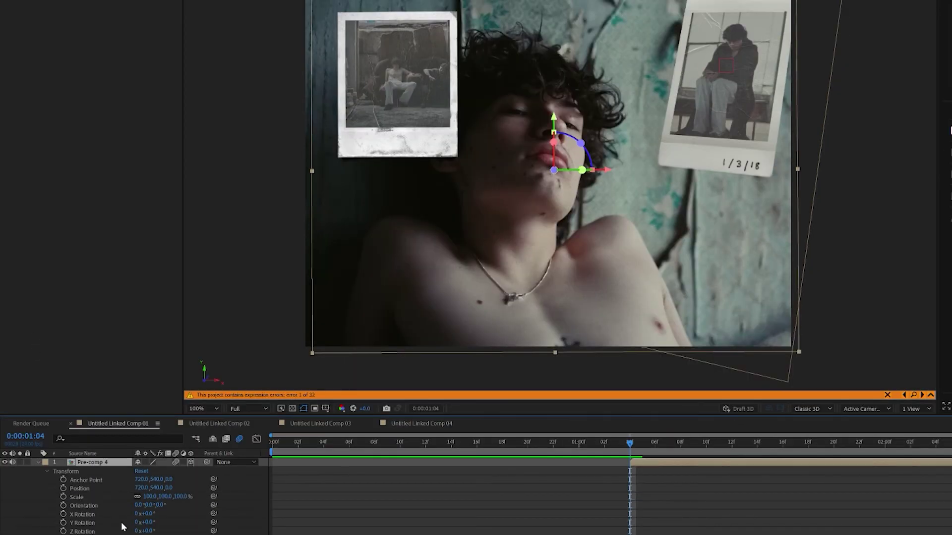
left_click_drag(148, 508, 131, 512)
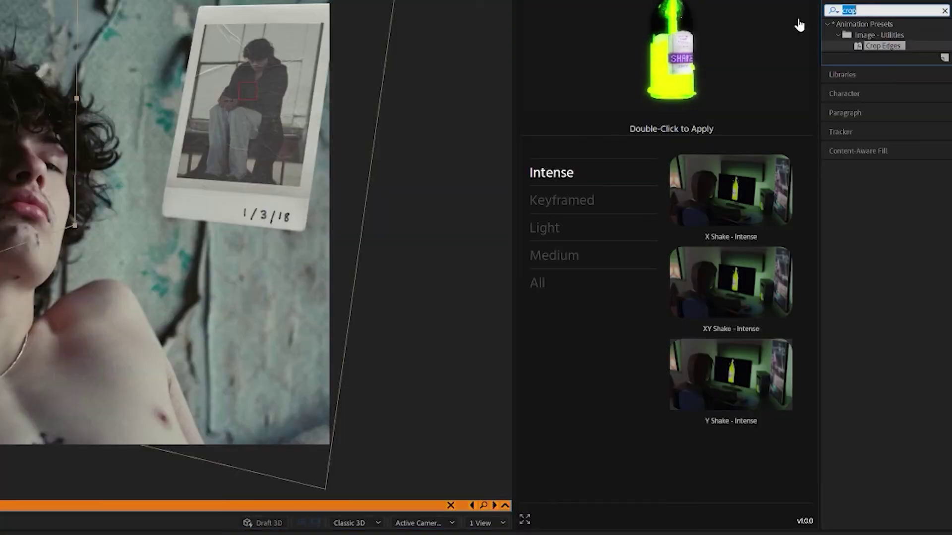
Apply Camera Lens Blur to Pre-comp 4 and Pre-comp 3, set Pre-comp 3's blur radius to 2 and preview the animation.
key("BackSpace")
type("caem")
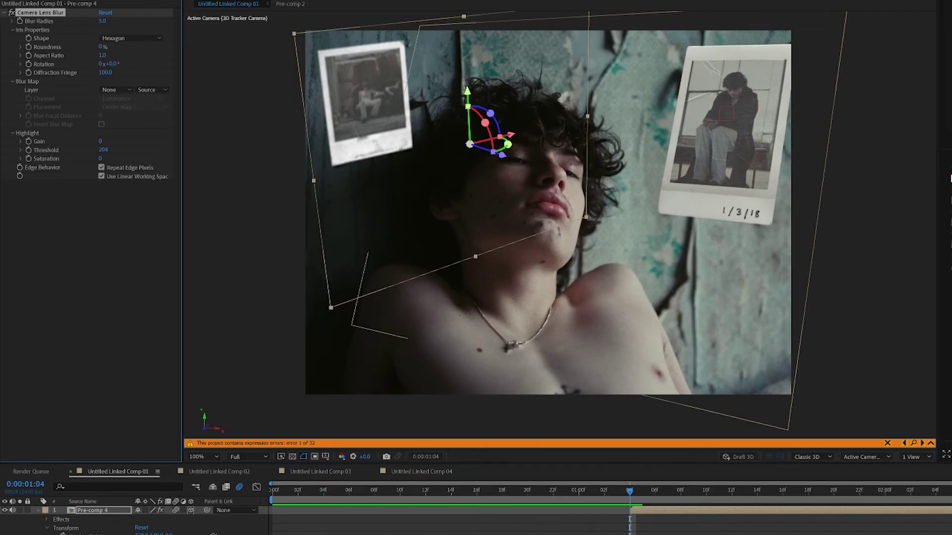
key("ctrl+Down")
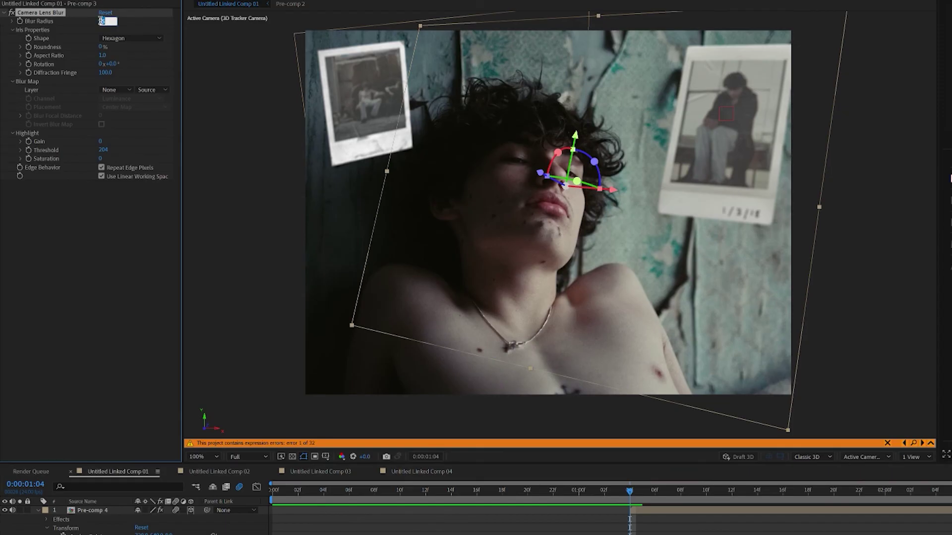
key("space")
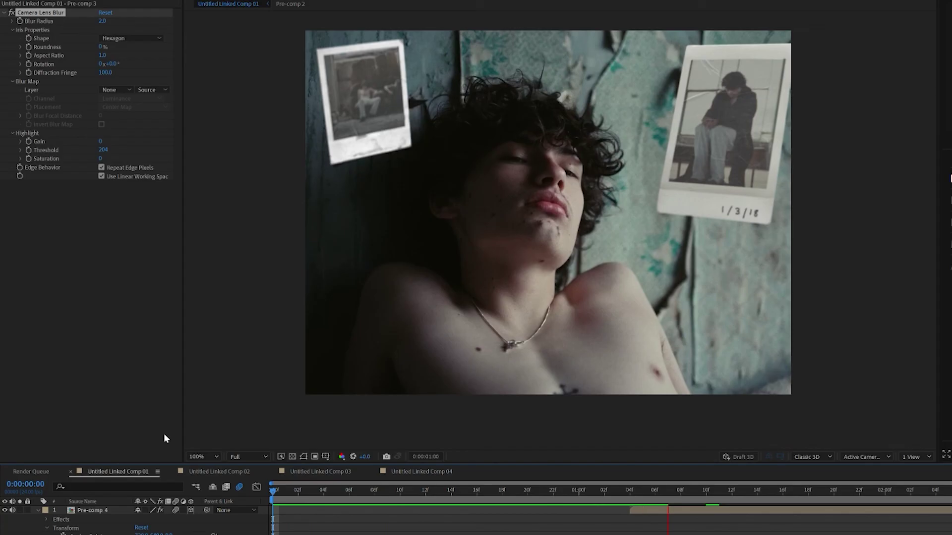